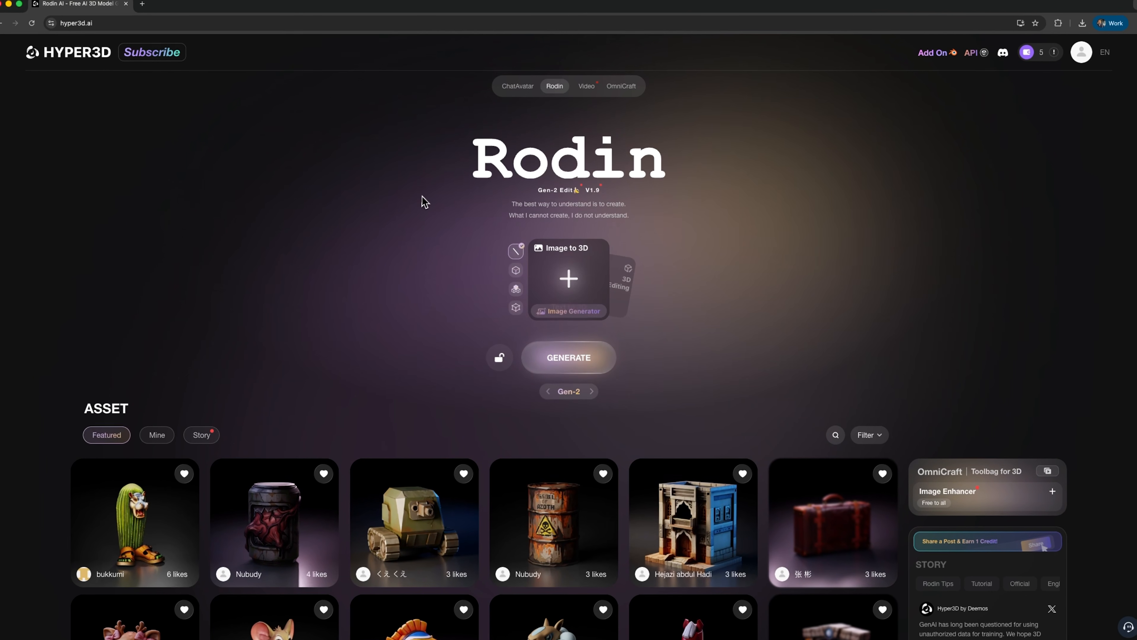
# Browse the featured asset gallery and look at the rusty hazard barrel model.
pyautogui.scroll(-3, 422, 204)
pyautogui.scroll(-1, 414, 197)
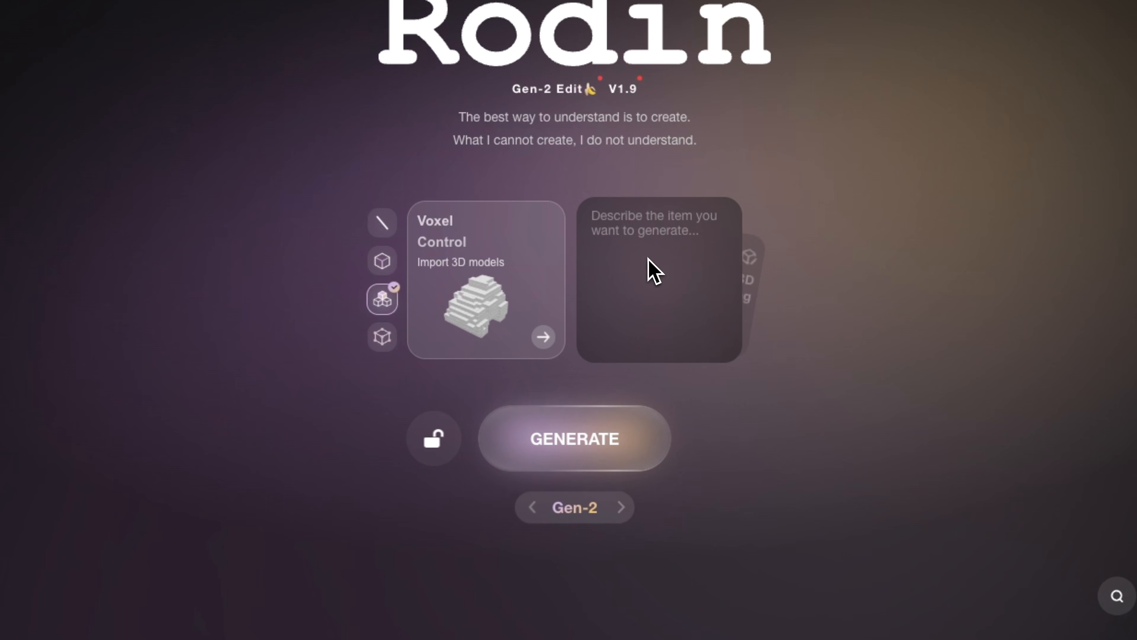
pyautogui.write('Isometric 3D render of a blue sturdy 4x4 off-road vehicle, clean studio lighting, simple grey background')
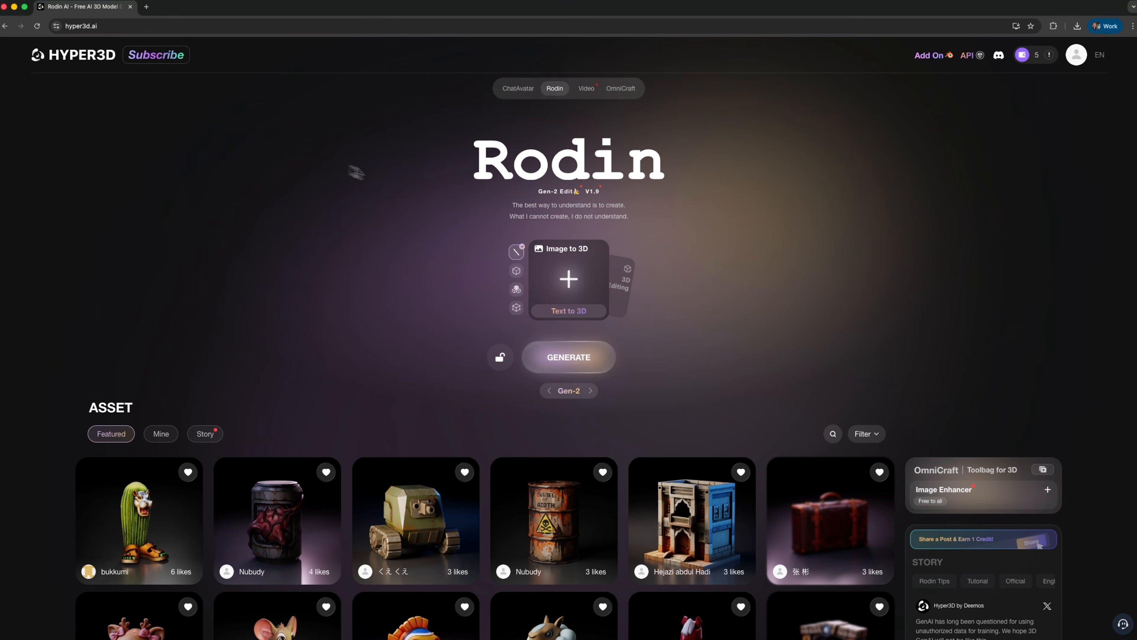
pyautogui.scroll(-3, 422, 203)
pyautogui.scroll(-3, 422, 202)
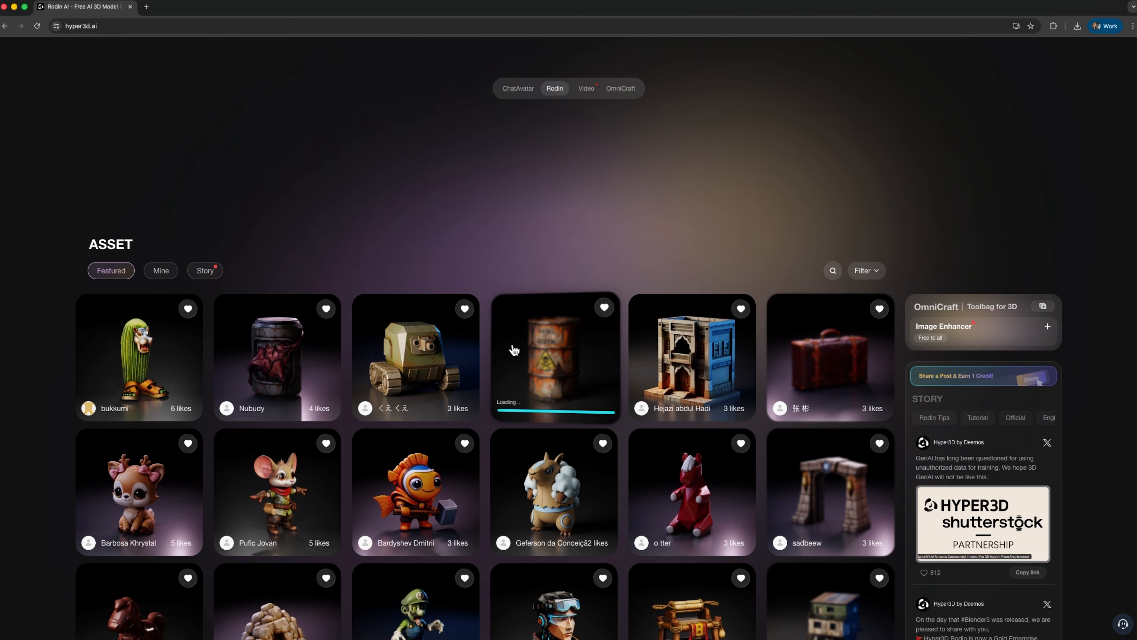
pyautogui.click(537, 351)
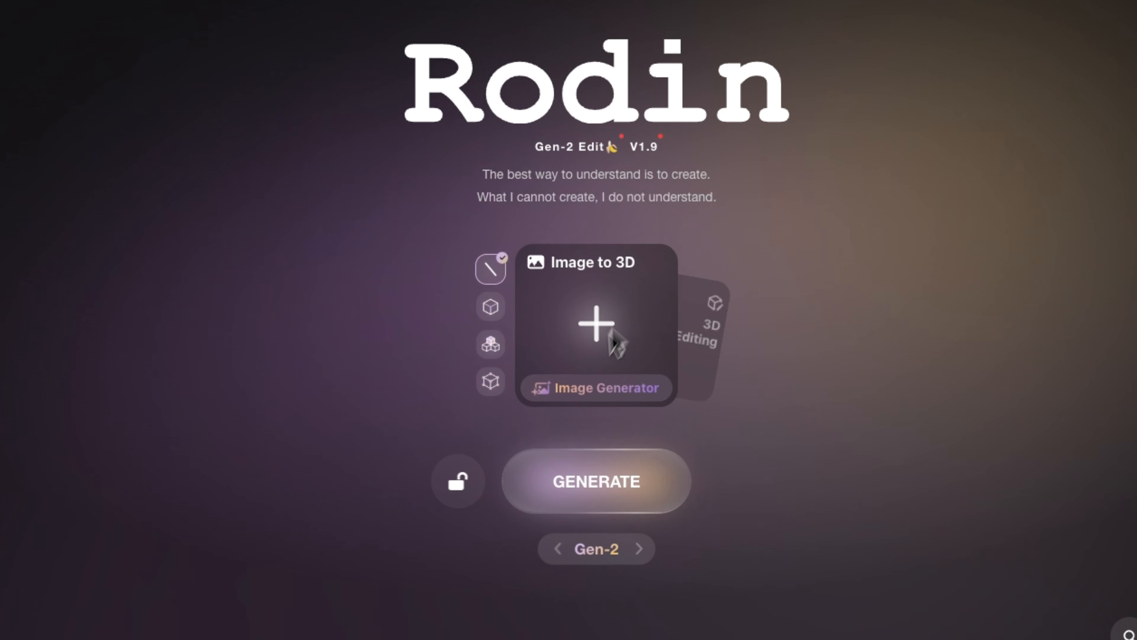
# Upload the blue off-road SUV picture for Image to 3D and generate its model with Gen-2.
pyautogui.moveTo(598, 321)
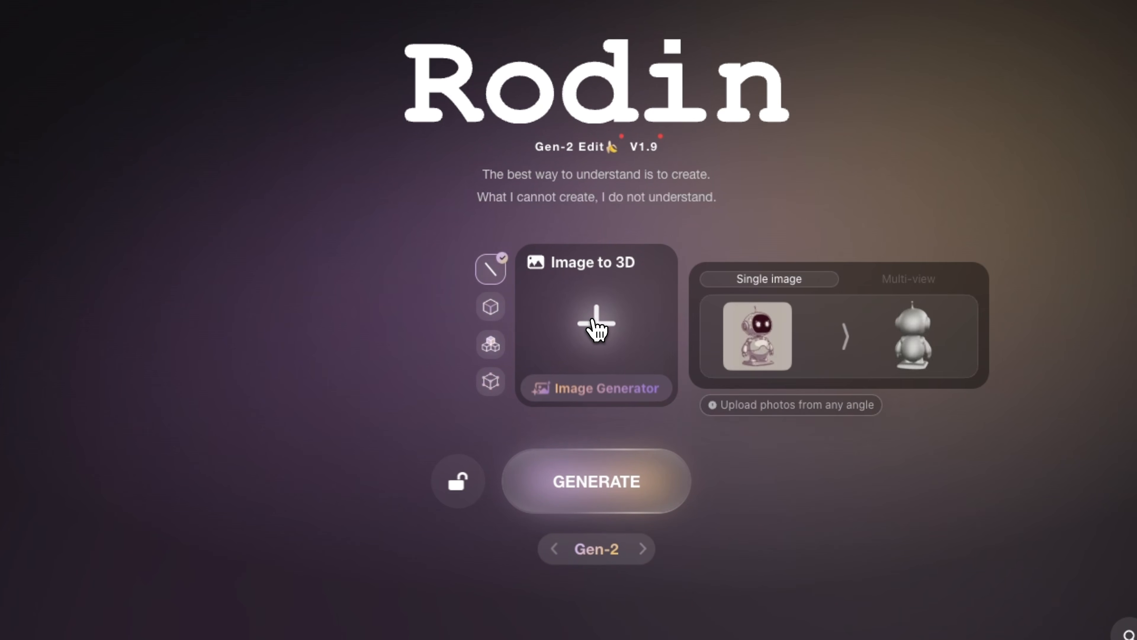
pyautogui.click(597, 323)
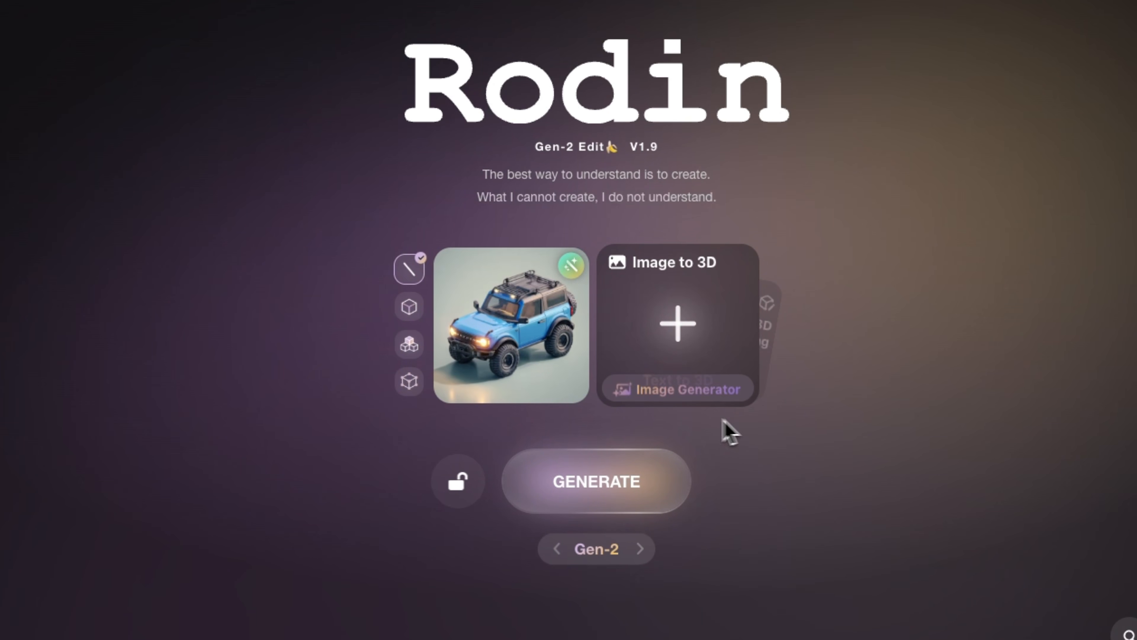
pyautogui.click(626, 488)
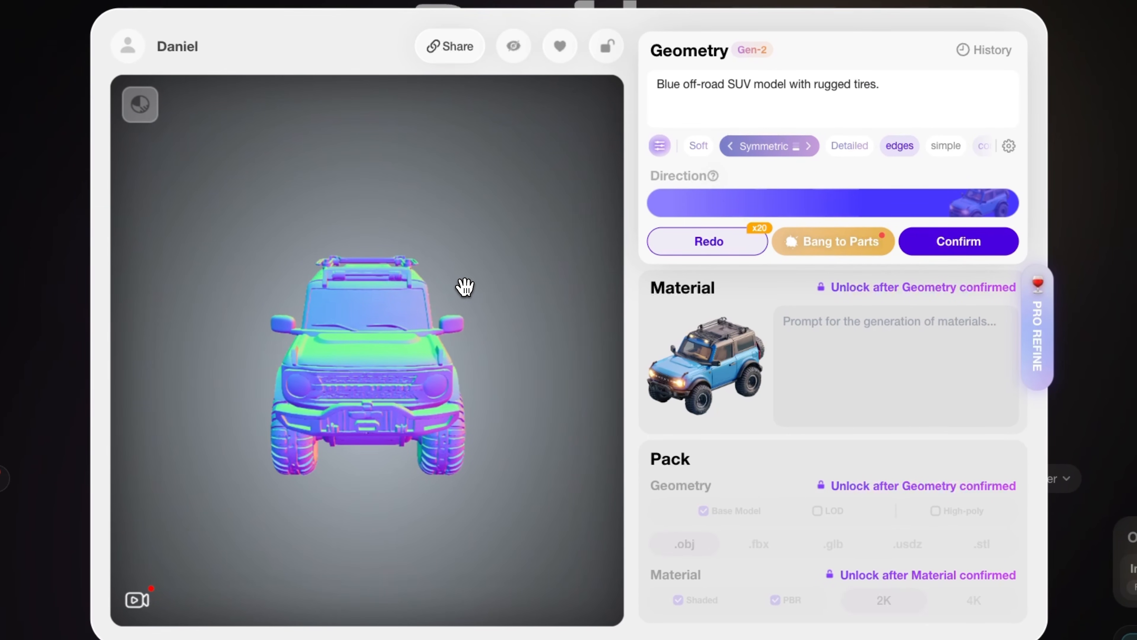
# Inspect the generated SUV geometry from several angles and confirm it as a Triangular mesh at 500K.
pyautogui.moveTo(447, 306)
pyautogui.mouseDown()
pyautogui.moveTo(426, 288)
pyautogui.moveTo(327, 299)
pyautogui.moveTo(475, 307)
pyautogui.moveTo(538, 282)
pyautogui.moveTo(546, 264)
pyautogui.mouseUp()
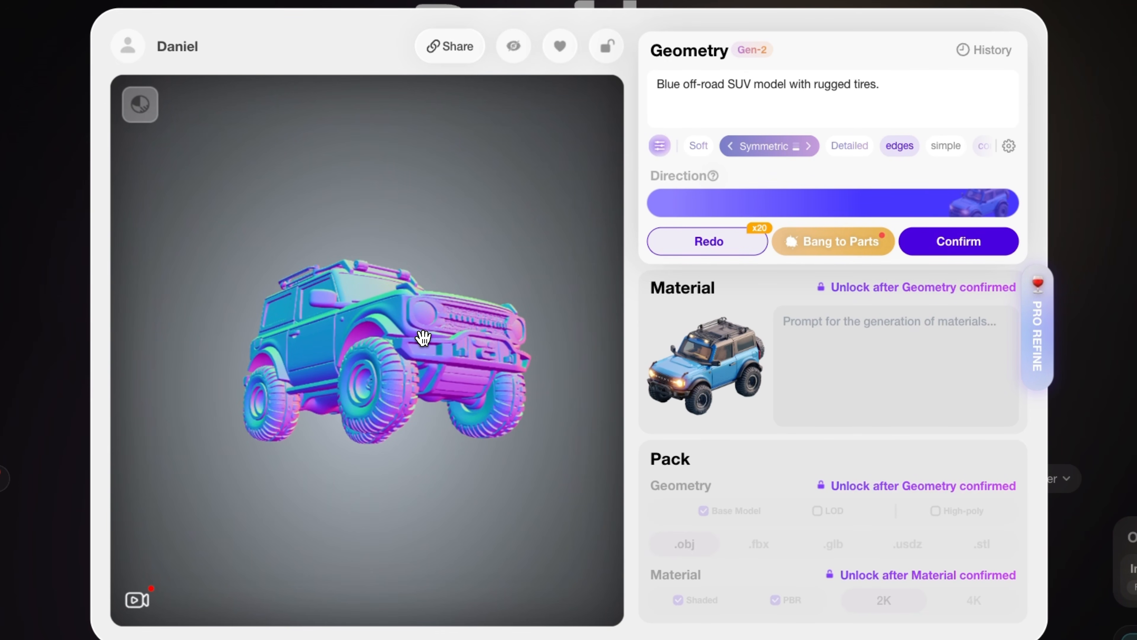
pyautogui.moveTo(423, 338); pyautogui.dragTo(399, 394)
pyautogui.click(948, 251)
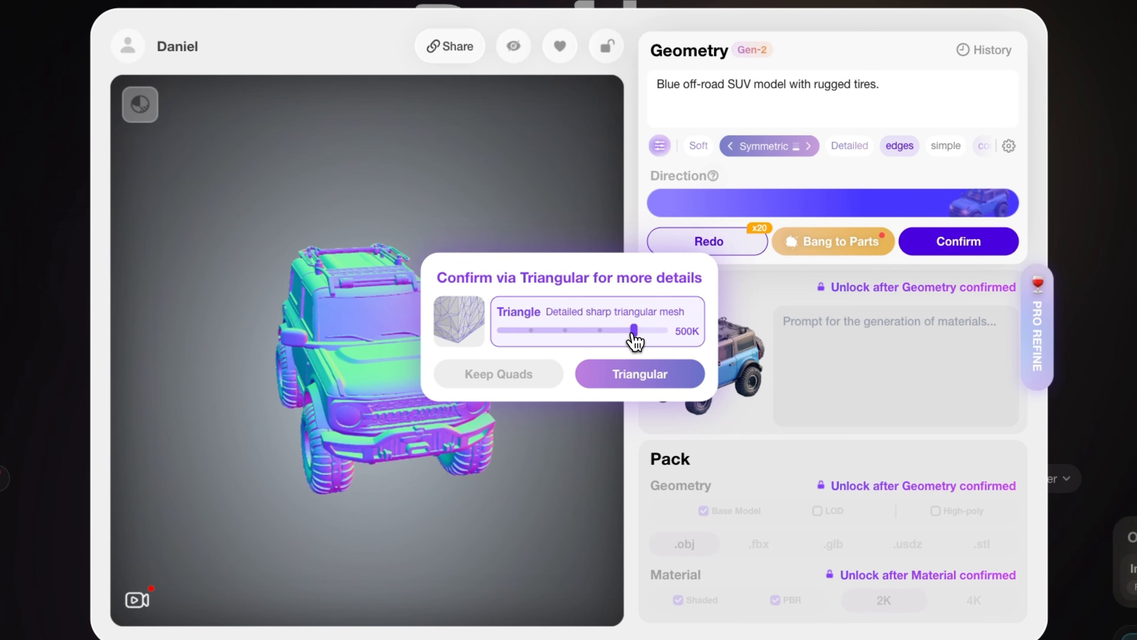
pyautogui.click(640, 375)
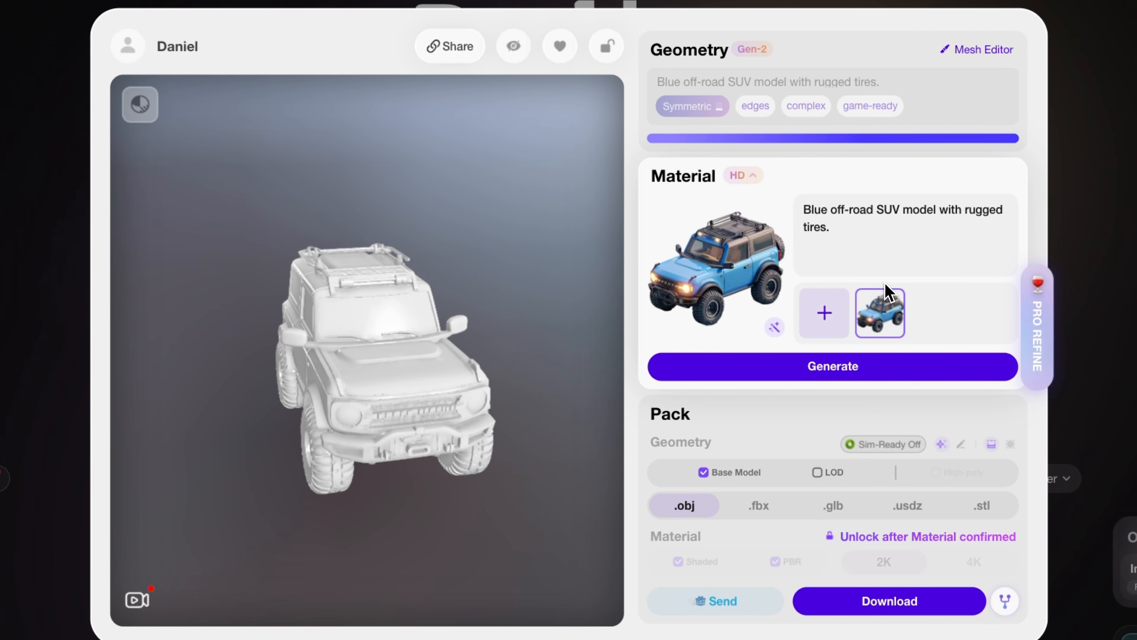
# Generate the SUV's HD material from the reference image with PBR Temperature 7 and Reference Strength 1, and confirm it.
pyautogui.moveTo(905, 348)
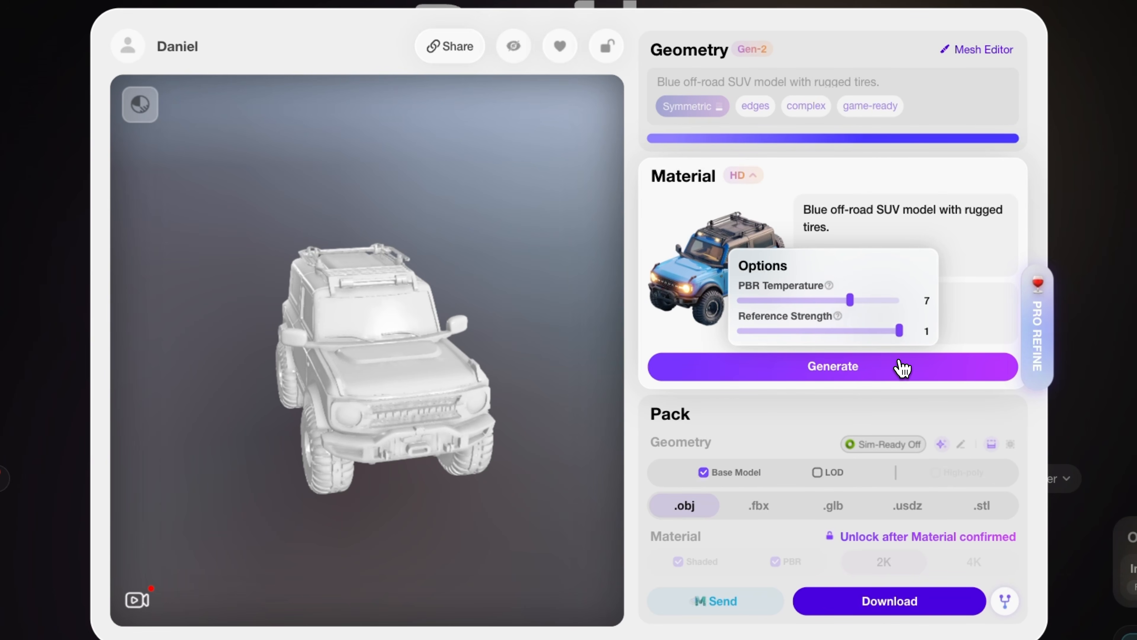
pyautogui.click(898, 371)
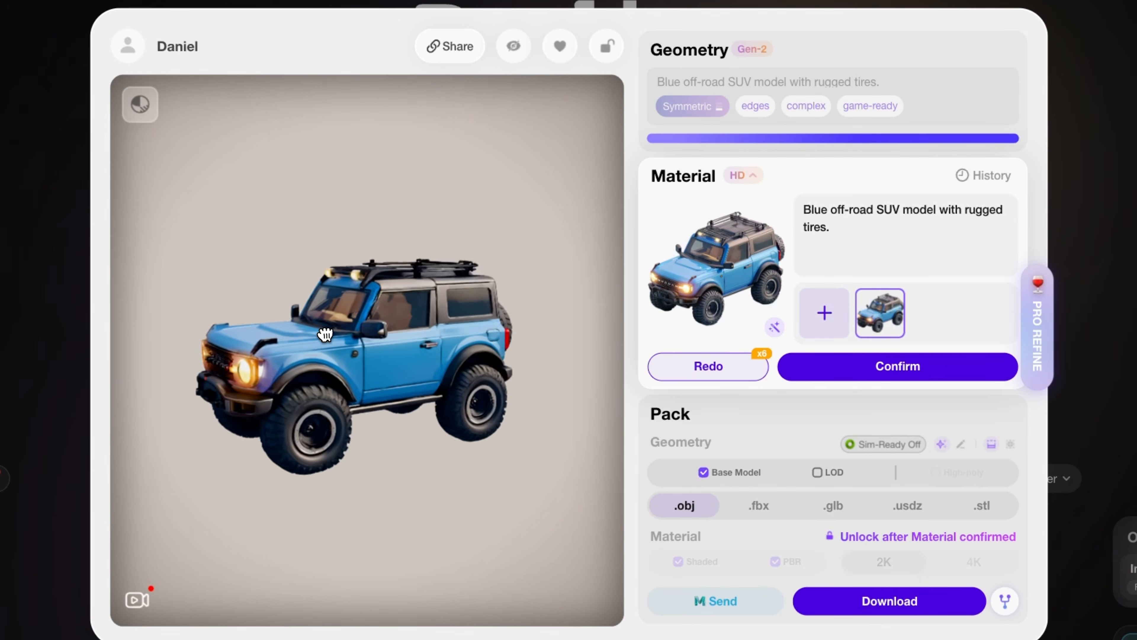
pyautogui.moveTo(716, 366)
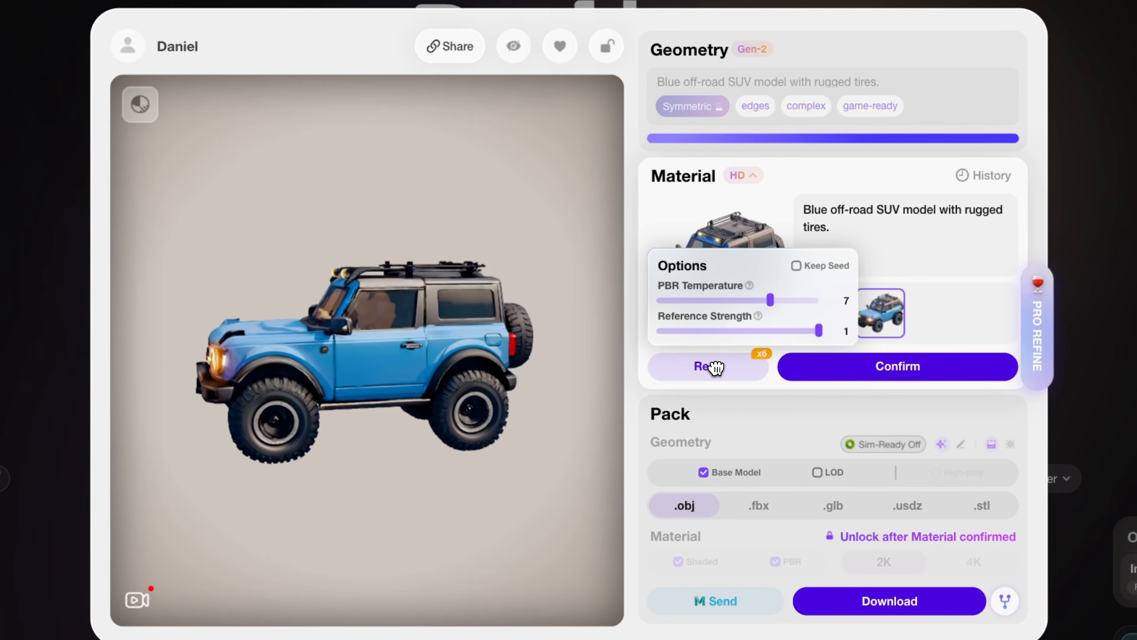
pyautogui.click(895, 376)
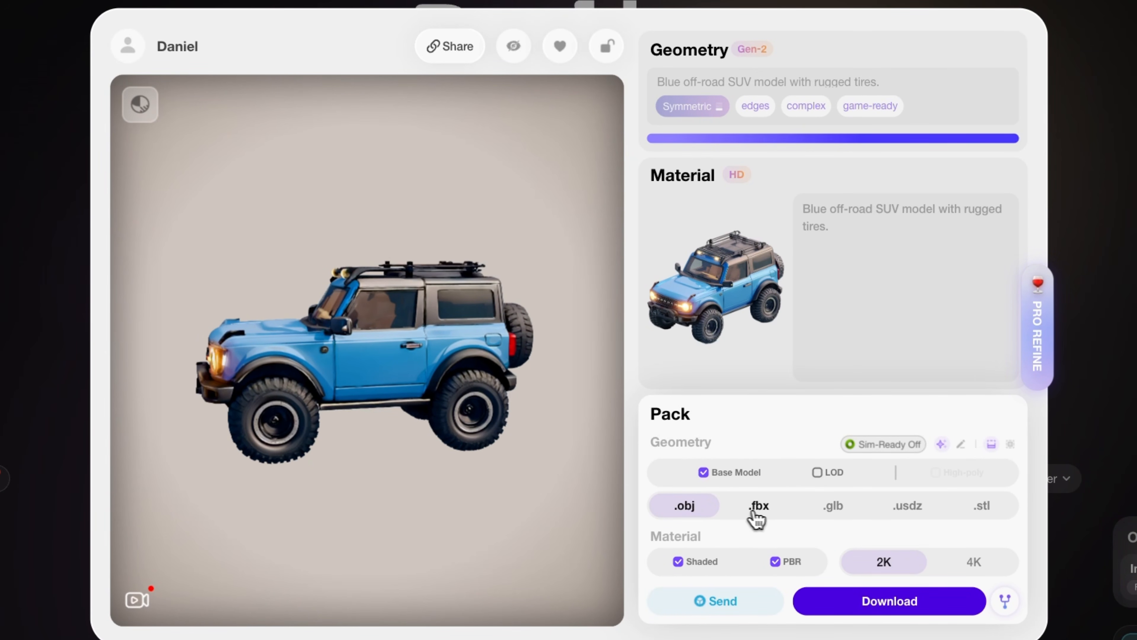
# Download the Base Model as .obj with Shaded and PBR materials at 2K.
pyautogui.click(770, 517)
pyautogui.click(832, 515)
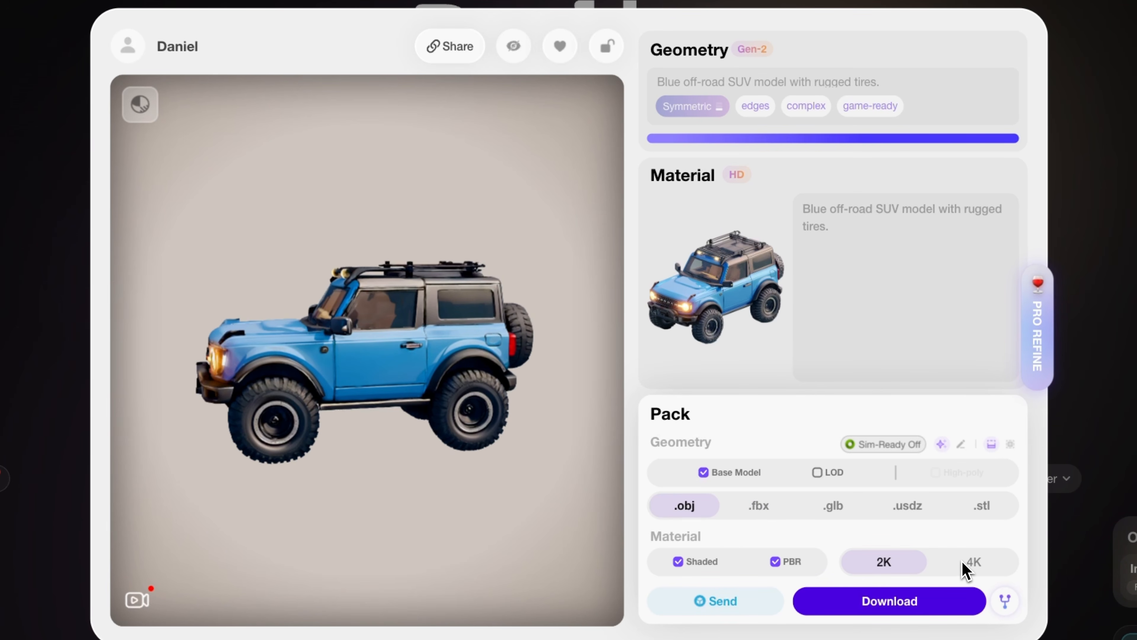
pyautogui.click(921, 610)
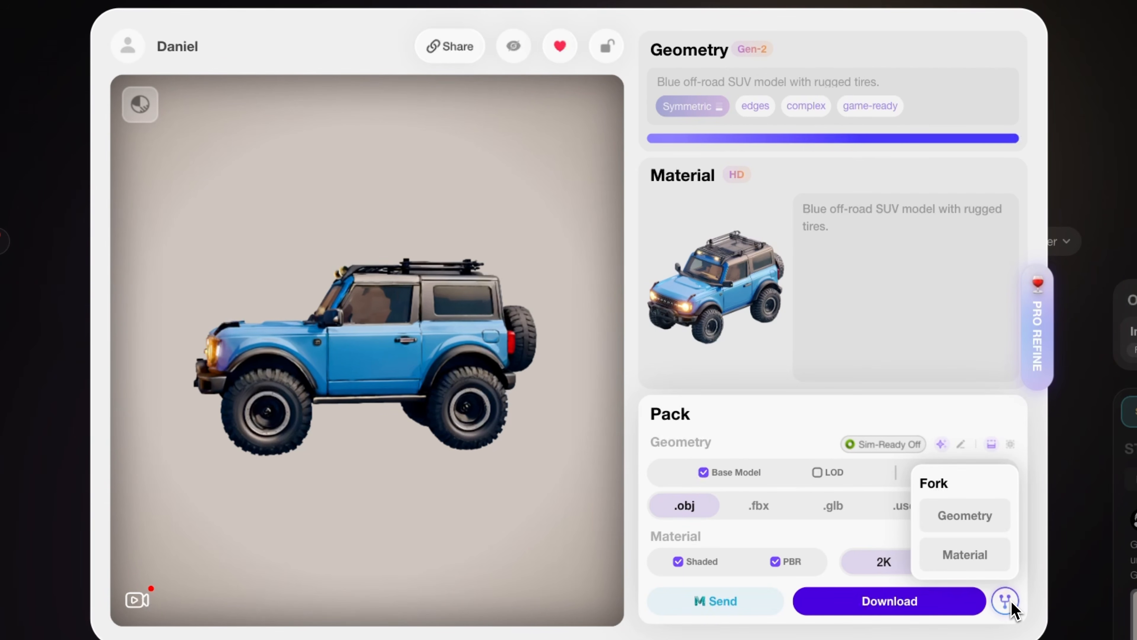
# Fork the finished SUV at its Geometry stage and start a Modify edit with a box around the vehicle's front end.
pyautogui.click(988, 519)
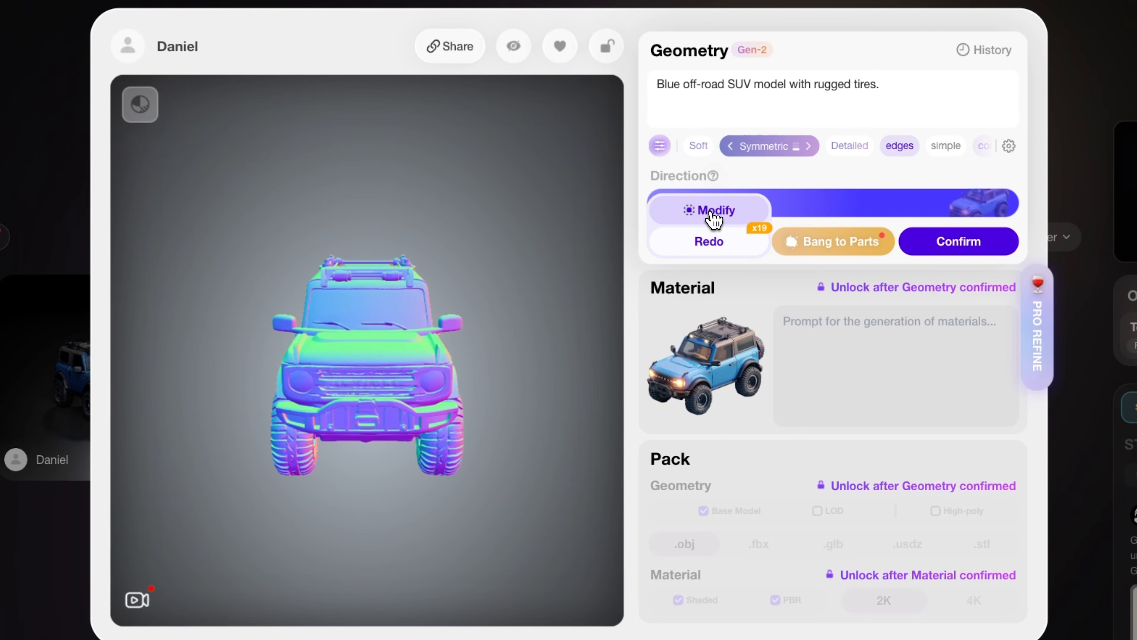
pyautogui.click(715, 219)
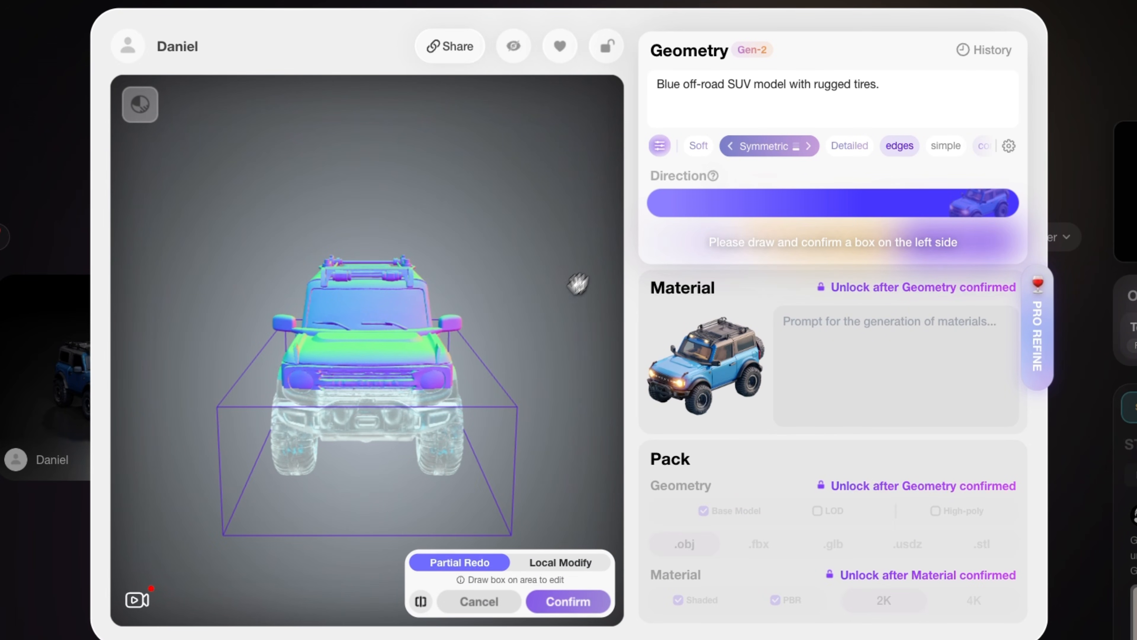
pyautogui.moveTo(514, 357)
pyautogui.mouseDown()
pyautogui.moveTo(435, 410)
pyautogui.moveTo(432, 376)
pyautogui.moveTo(391, 379)
pyautogui.moveTo(391, 397)
pyautogui.mouseUp()
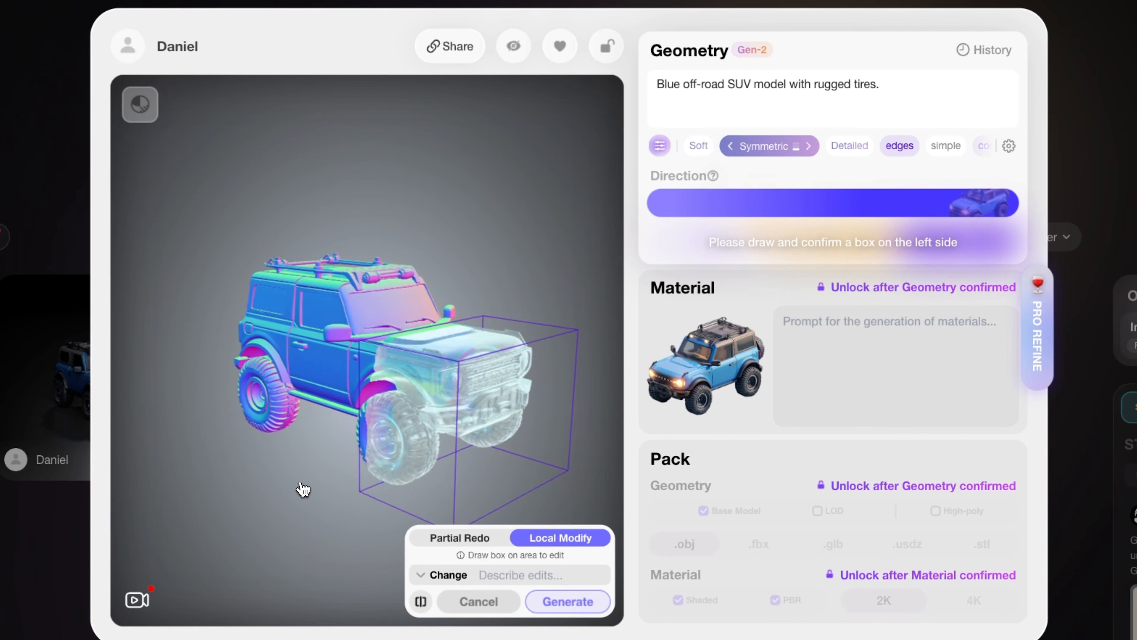
# Generate a Local Modify change of the boxed front end with the prepared prompt starting "Change the round head".
pyautogui.click(511, 575)
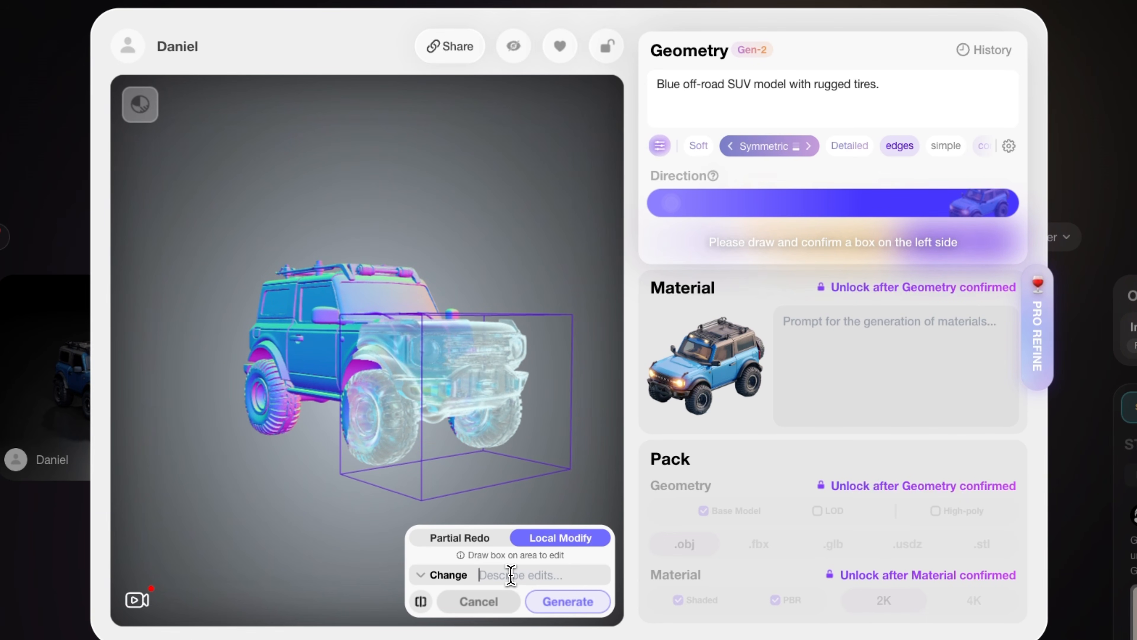
pyautogui.write('square LED headlights.')
pyautogui.moveTo(540, 575); pyautogui.dragTo(381, 574)
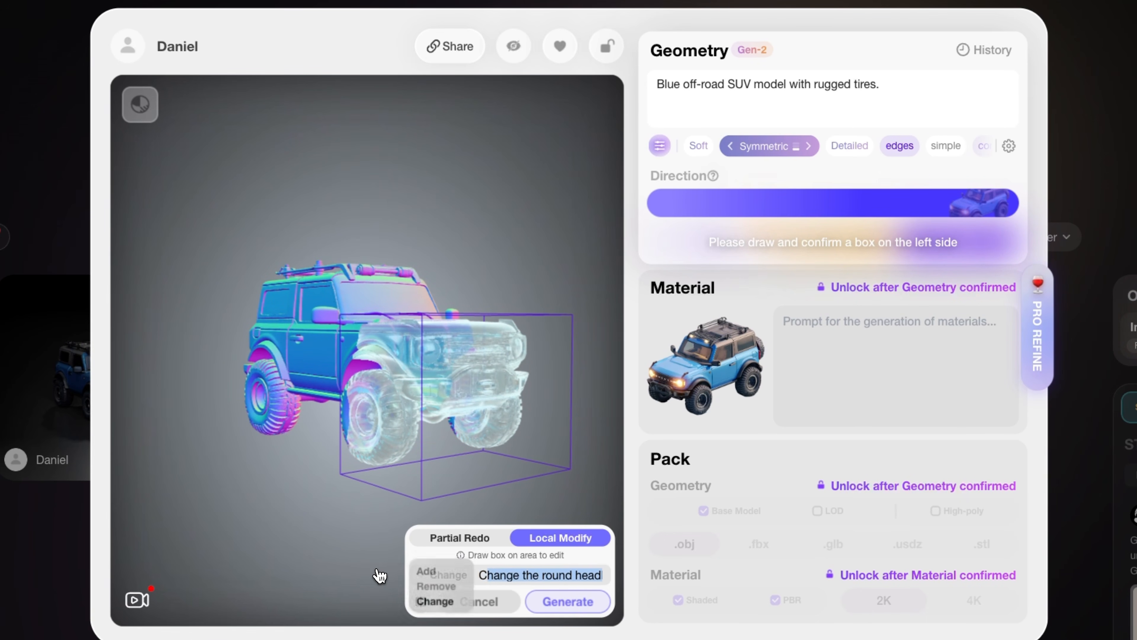
pyautogui.click(545, 576)
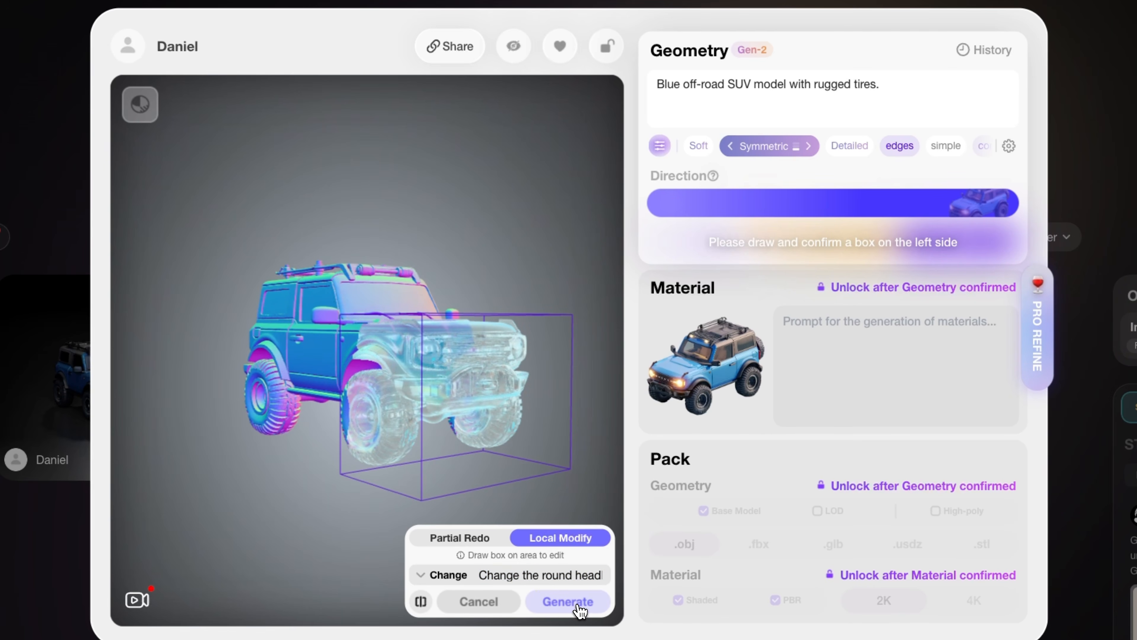
pyautogui.click(577, 606)
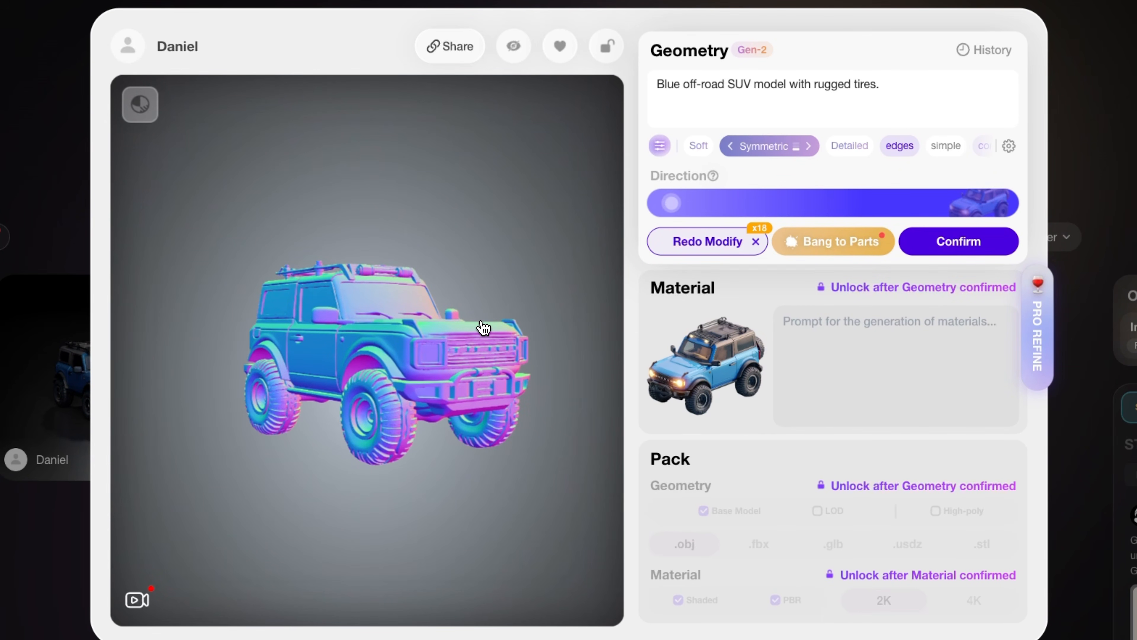
# Box the SUV's lower body and wheels and generate a Local Modify change to heavy-duty off-road tires.
pyautogui.moveTo(498, 312); pyautogui.dragTo(442, 326)
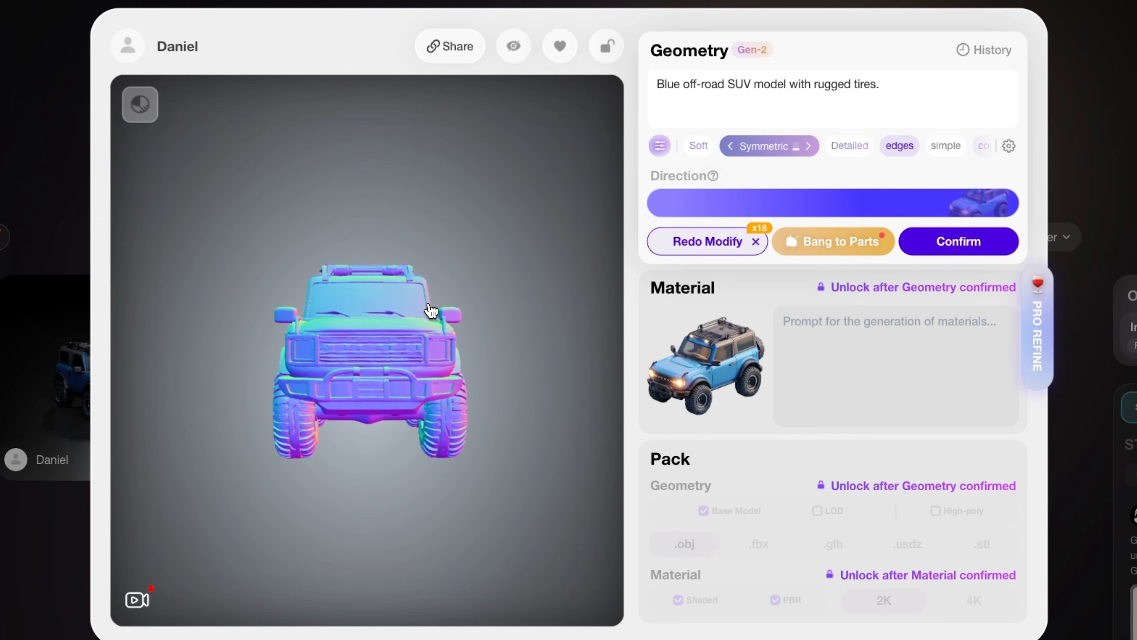
pyautogui.moveTo(430, 305); pyautogui.dragTo(373, 299)
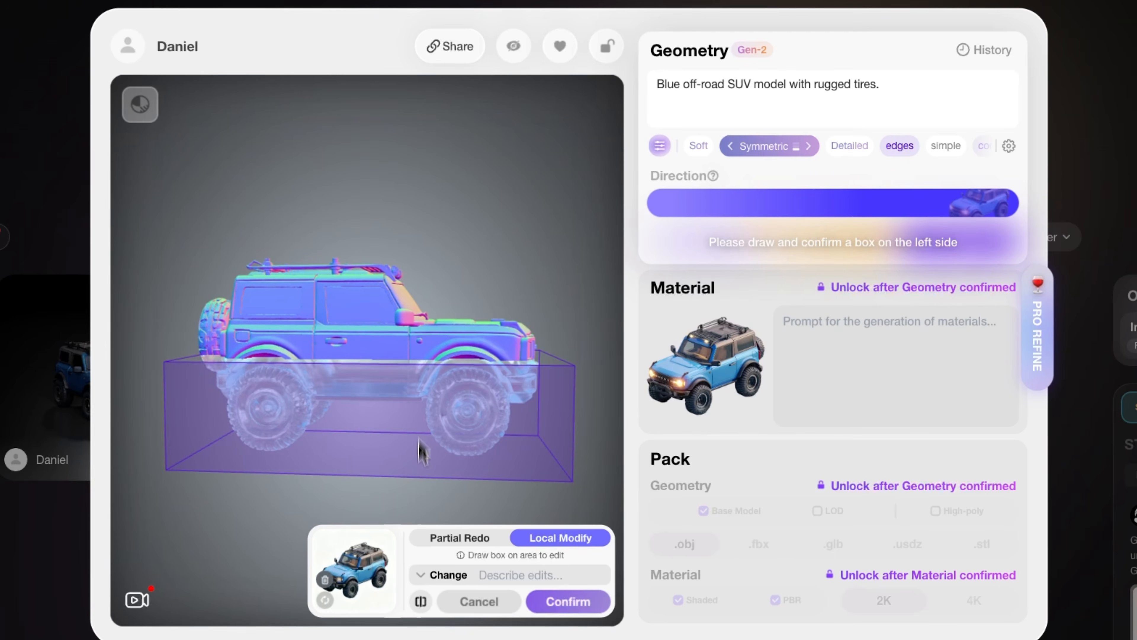
pyautogui.click(421, 574)
pyautogui.click(445, 601)
pyautogui.click(523, 575)
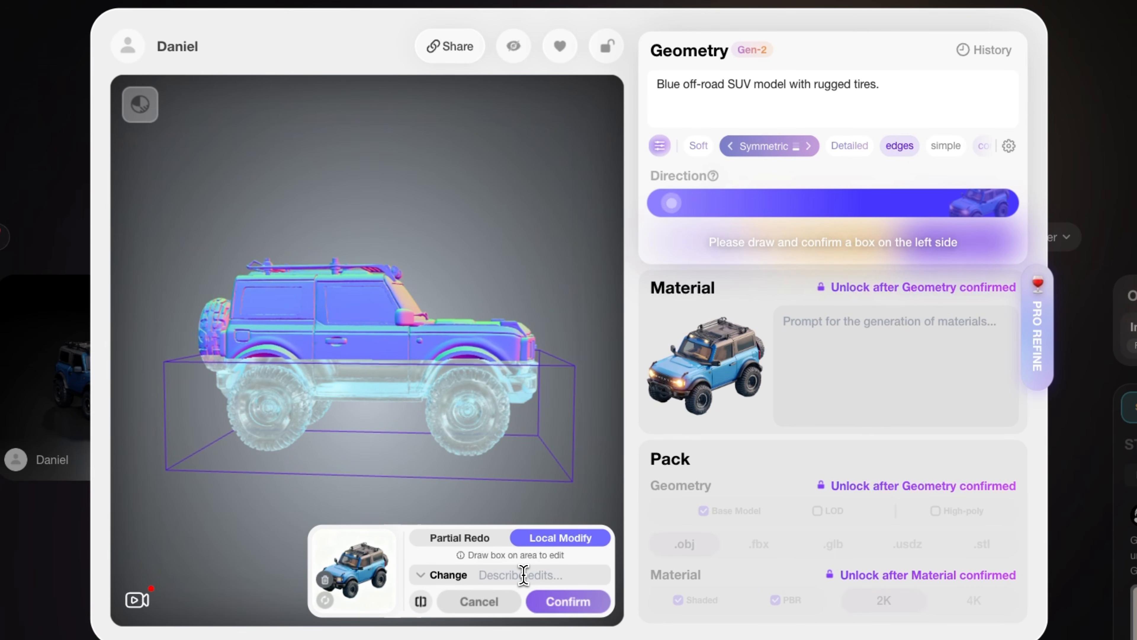
pyautogui.write('Change to heavy-duty off-road tires with deep treads')
pyautogui.click(421, 575)
pyautogui.click(446, 601)
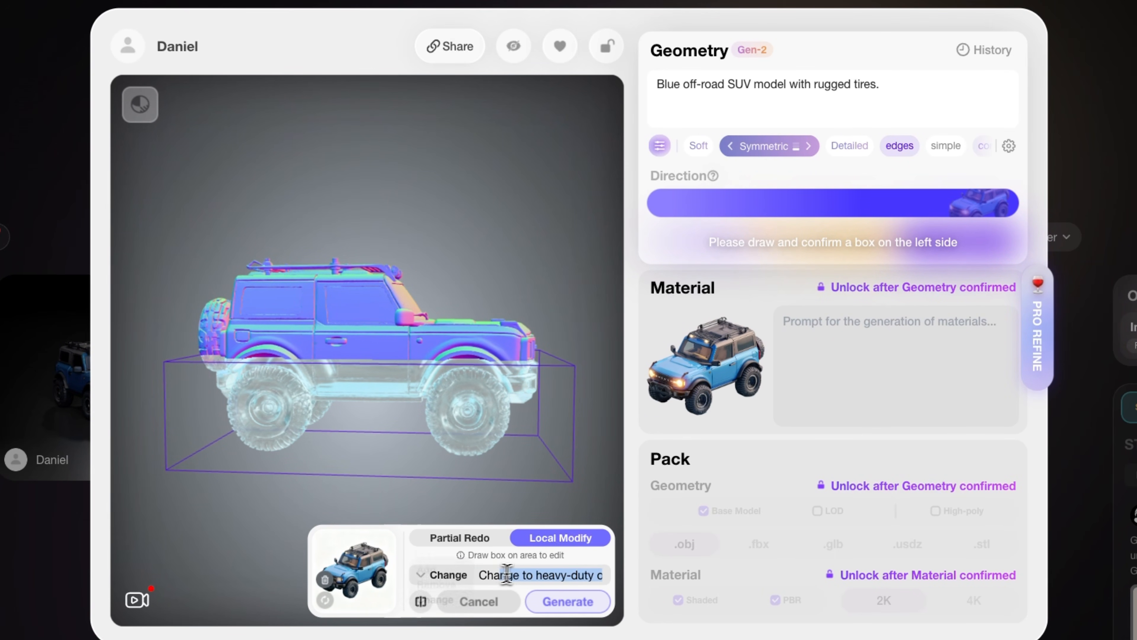
pyautogui.moveTo(536, 574); pyautogui.dragTo(591, 575)
pyautogui.click(543, 576)
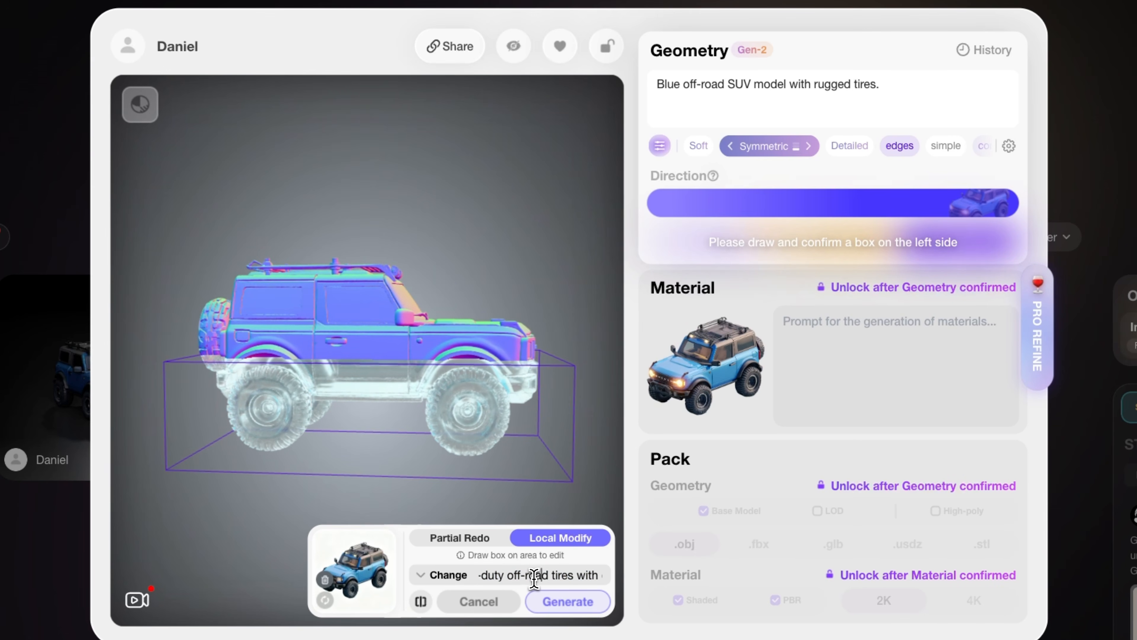
pyautogui.moveTo(552, 576); pyautogui.dragTo(597, 581)
pyautogui.click(582, 600)
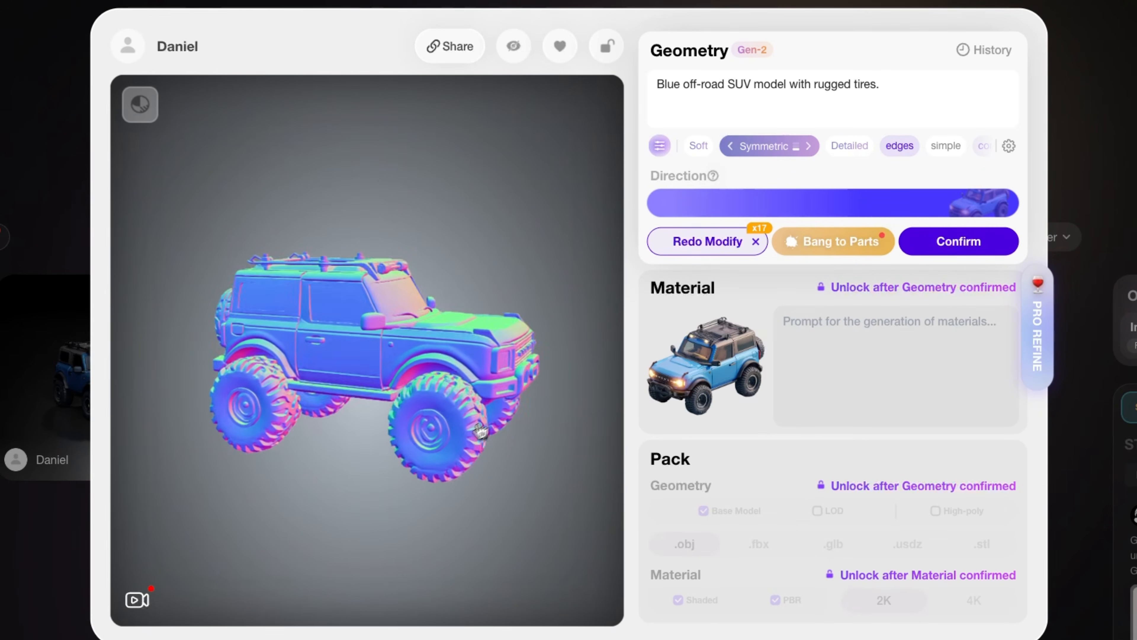
# Box the SUV's roof area, generate a Local Modify edit with the prompt "Add a large roof cargo box", and confirm it.
pyautogui.moveTo(390, 425); pyautogui.dragTo(340, 396)
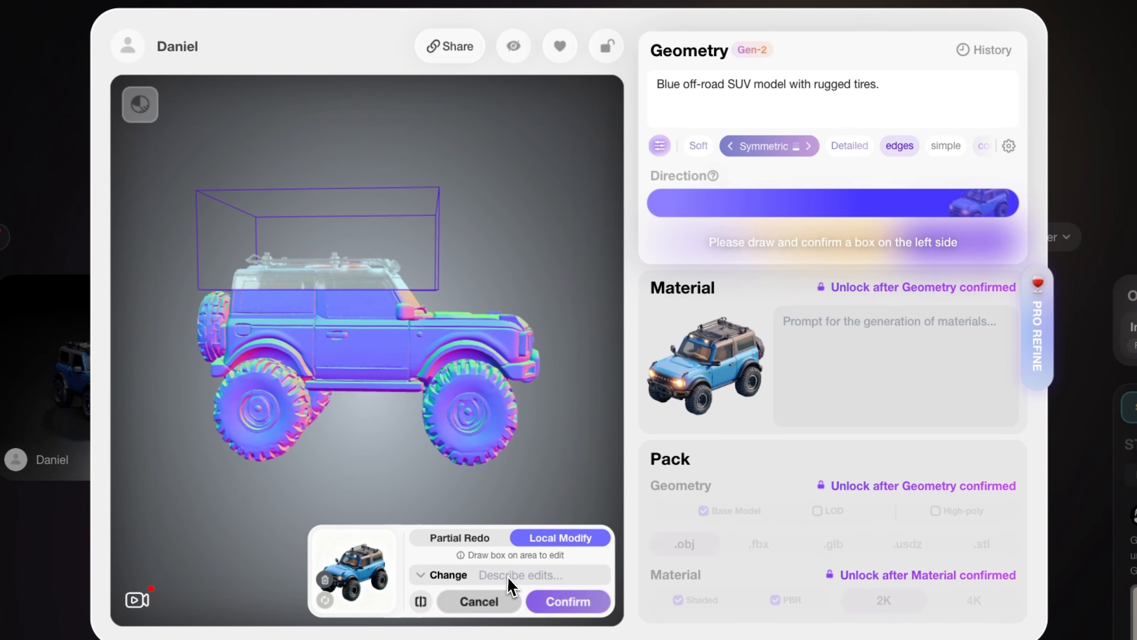
pyautogui.click(508, 576)
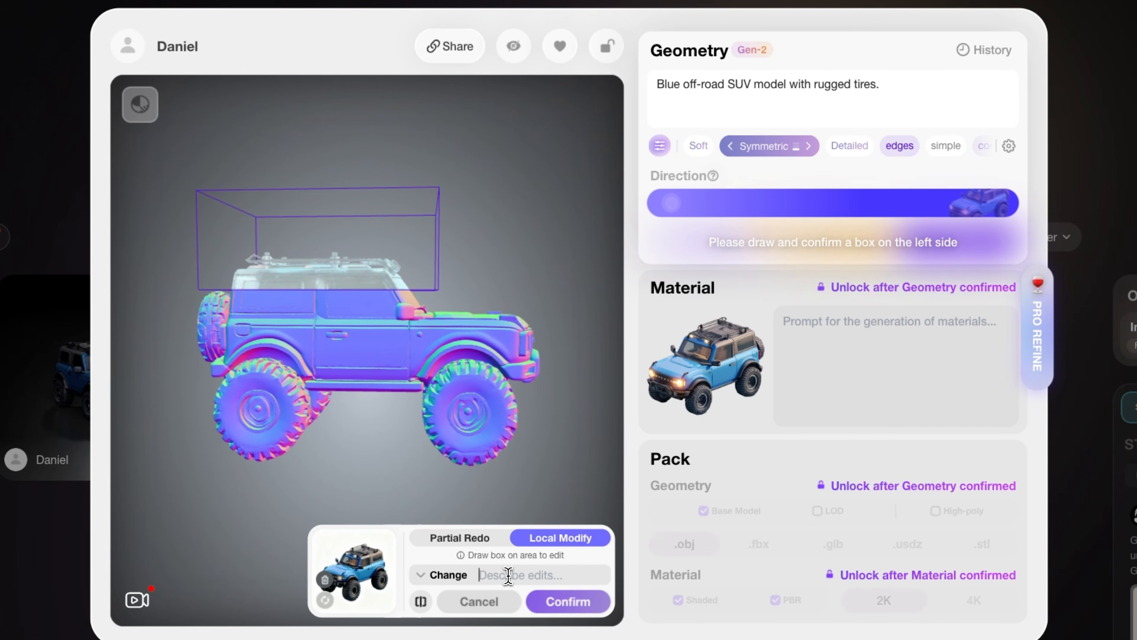
pyautogui.write('Add a large roof cargo box.')
pyautogui.moveTo(509, 576); pyautogui.dragTo(444, 584)
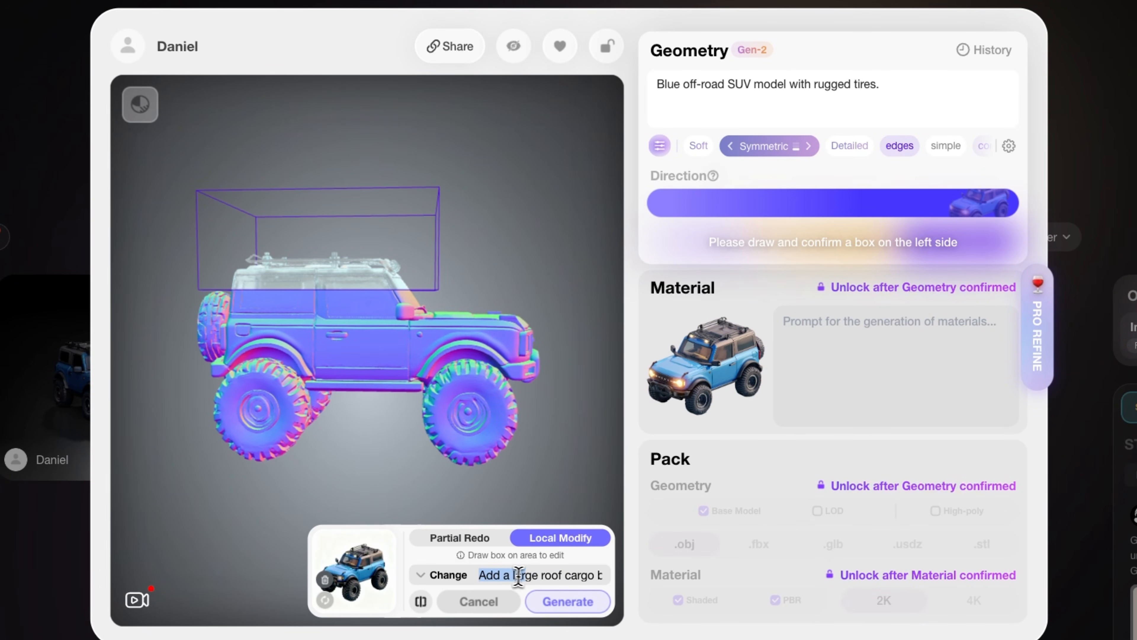
pyautogui.moveTo(529, 576); pyautogui.dragTo(597, 575)
pyautogui.click(597, 575)
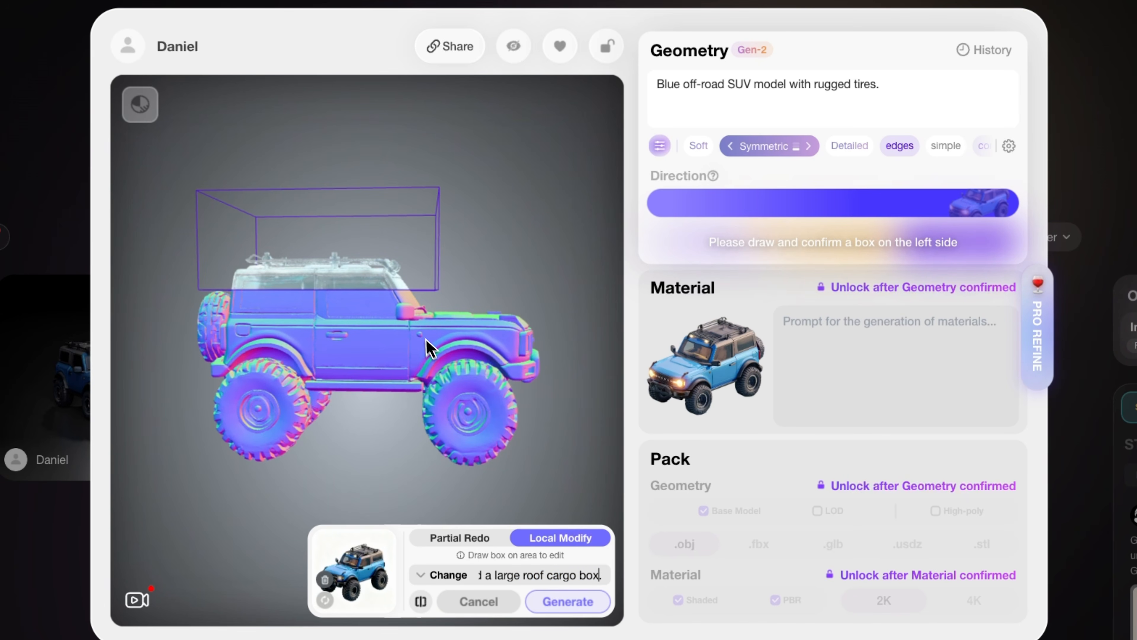
pyautogui.click(581, 600)
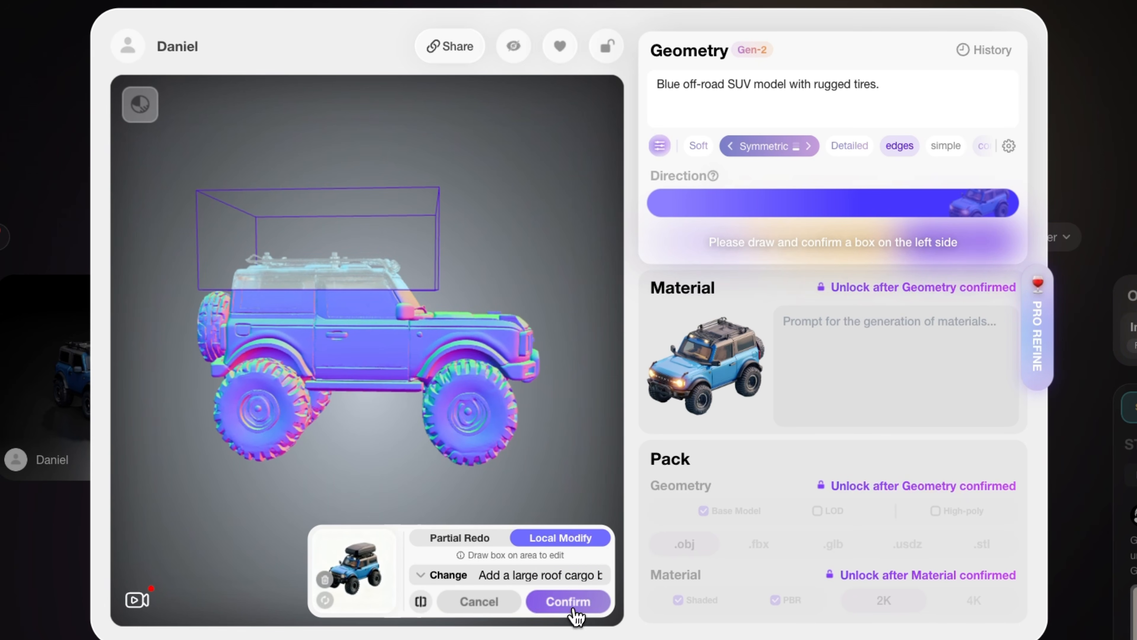
pyautogui.click(579, 601)
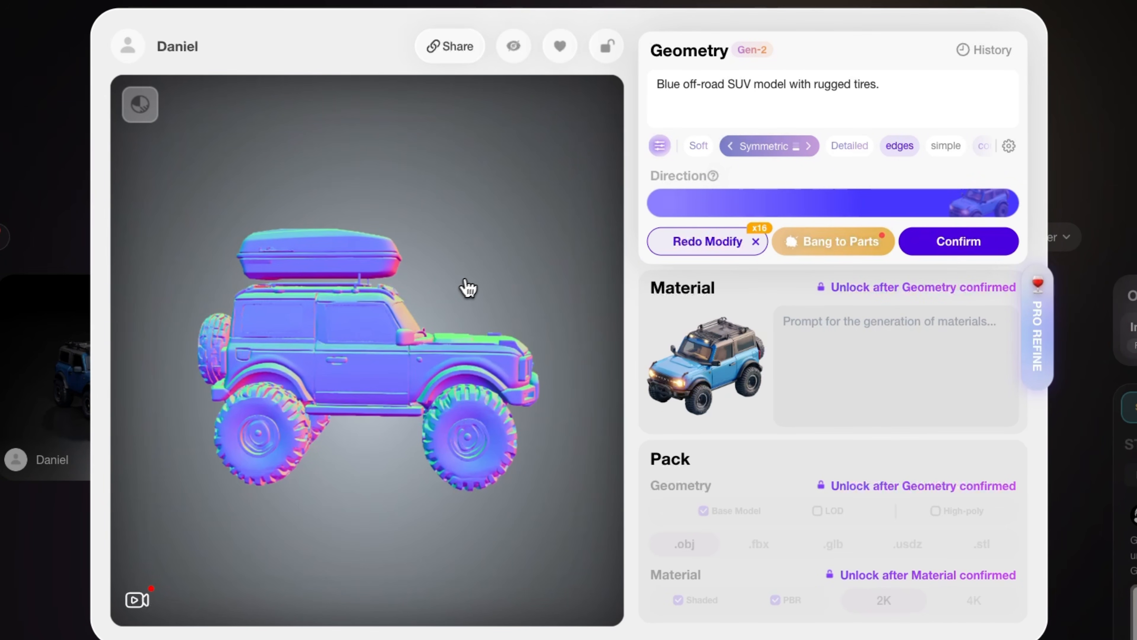
pyautogui.moveTo(466, 284); pyautogui.dragTo(482, 381)
pyautogui.moveTo(944, 244)
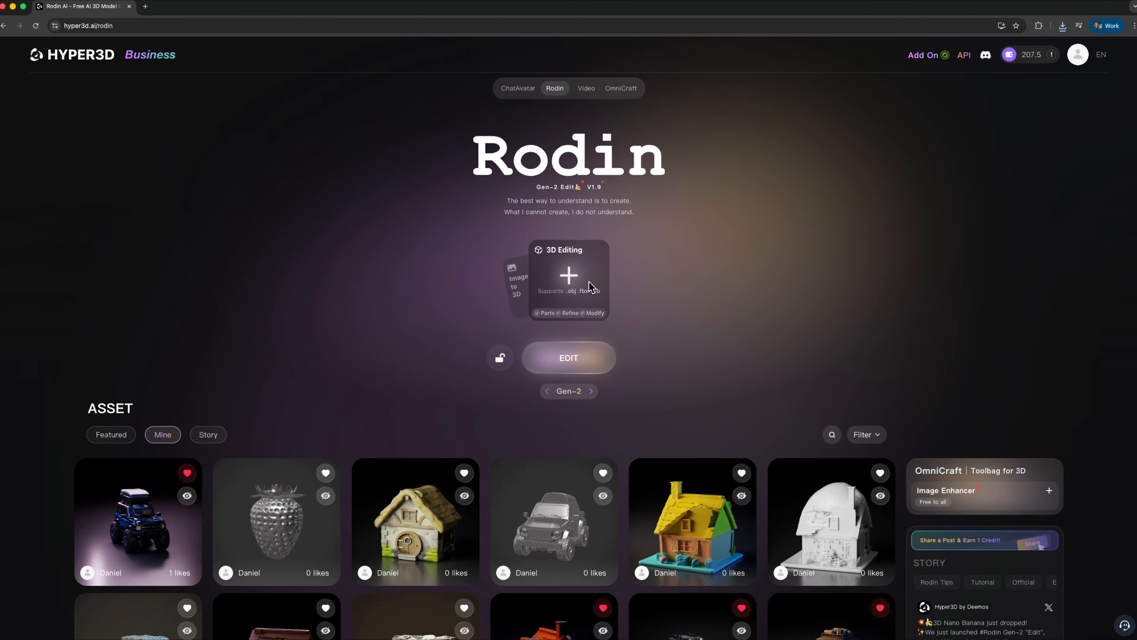
# Load the downloaded SUV model with the roof cargo box into 3D Editing and start its free preview.
pyautogui.click(1063, 26)
pyautogui.moveTo(991, 68); pyautogui.dragTo(564, 359)
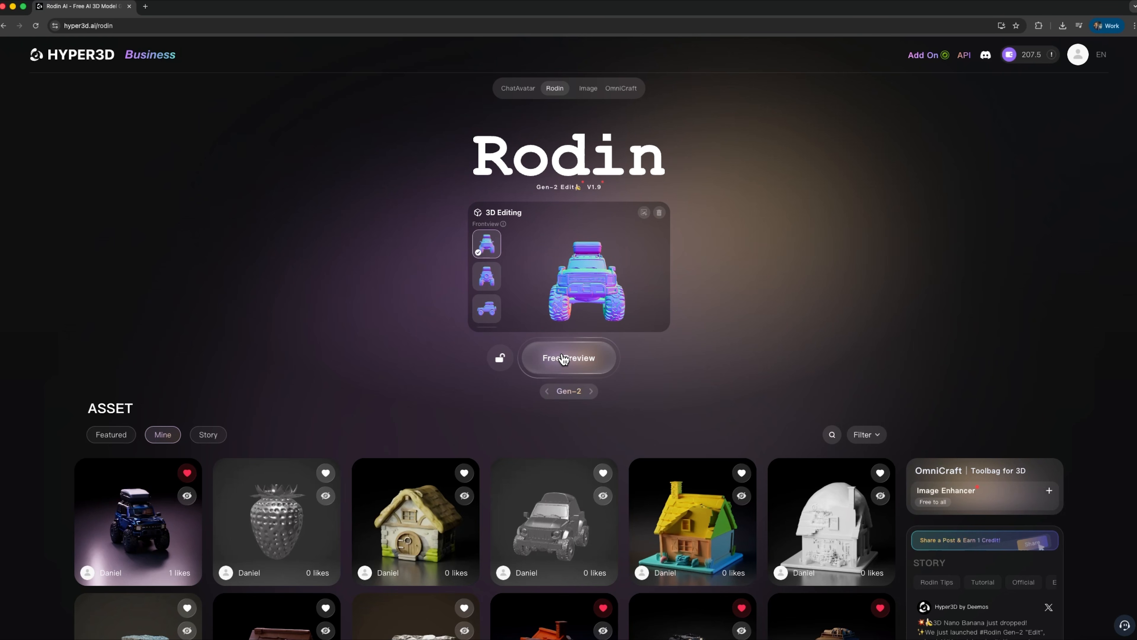
pyautogui.click(564, 359)
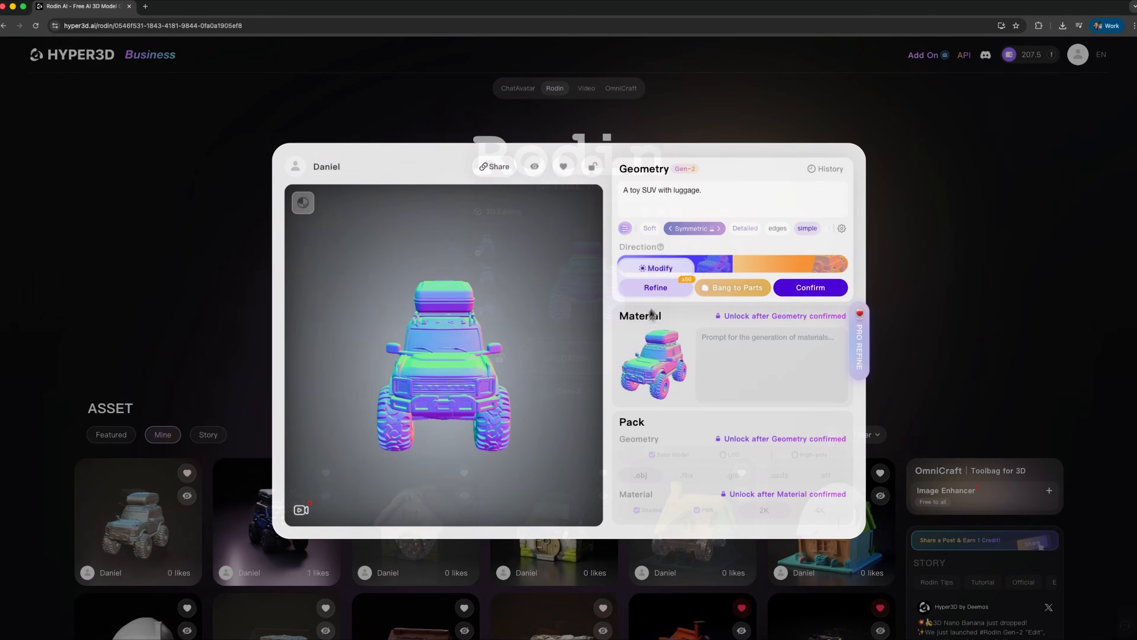
# Confirm the imported SUV's geometry and generate its material.
pyautogui.click(826, 294)
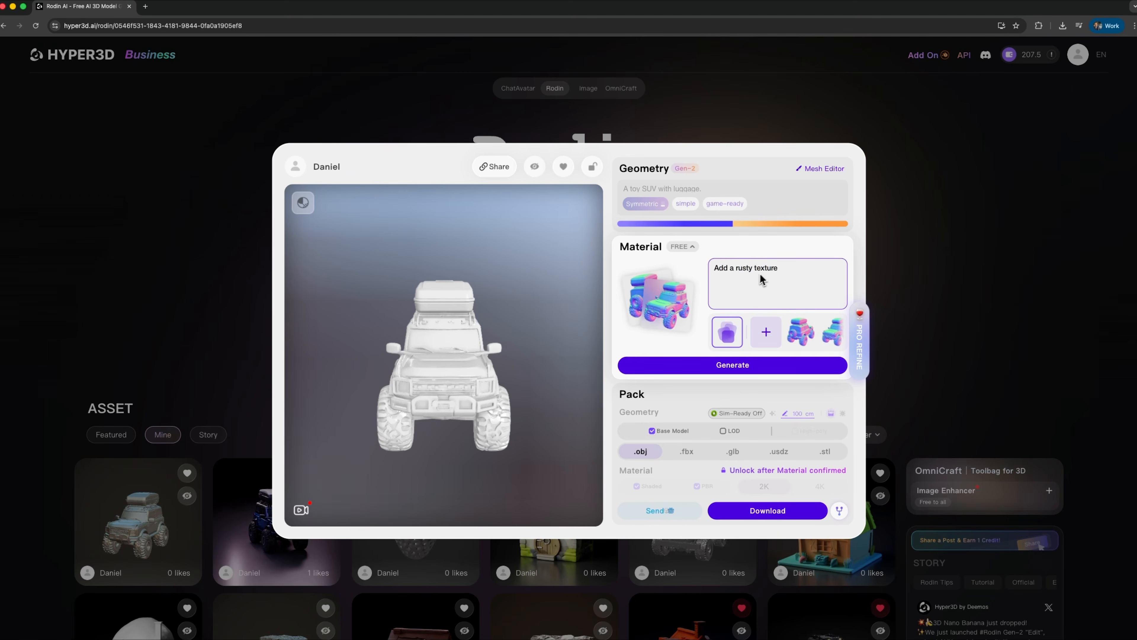
pyautogui.click(764, 364)
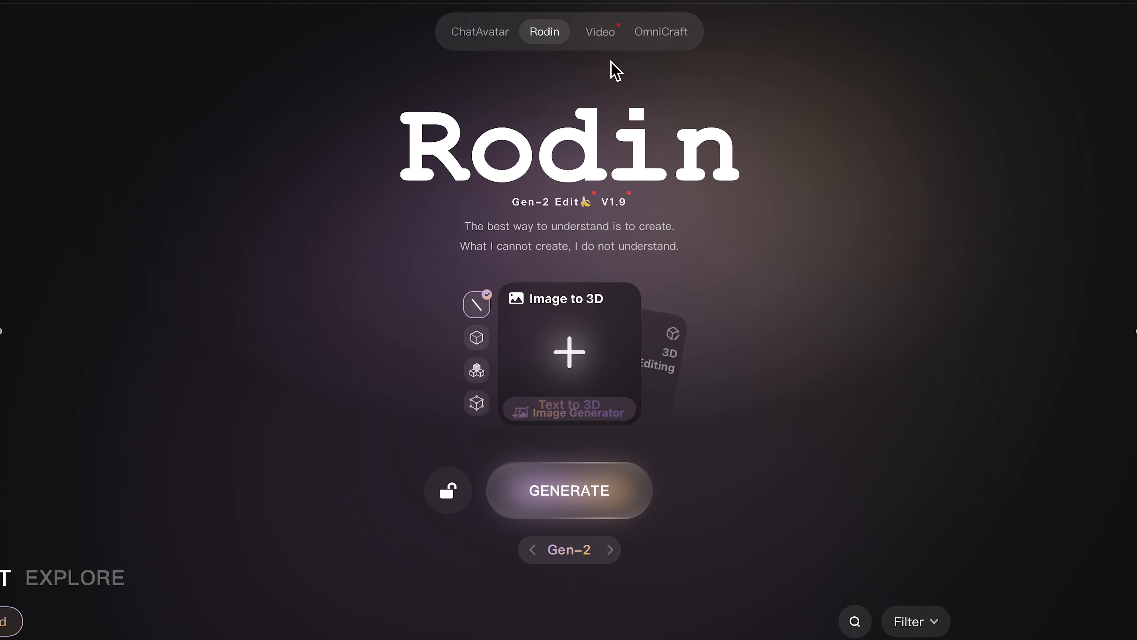
# Look through the Bounding Box, Voxel and Point Cloud ControlNet options for image-to-3D generation.
pyautogui.moveTo(668, 33)
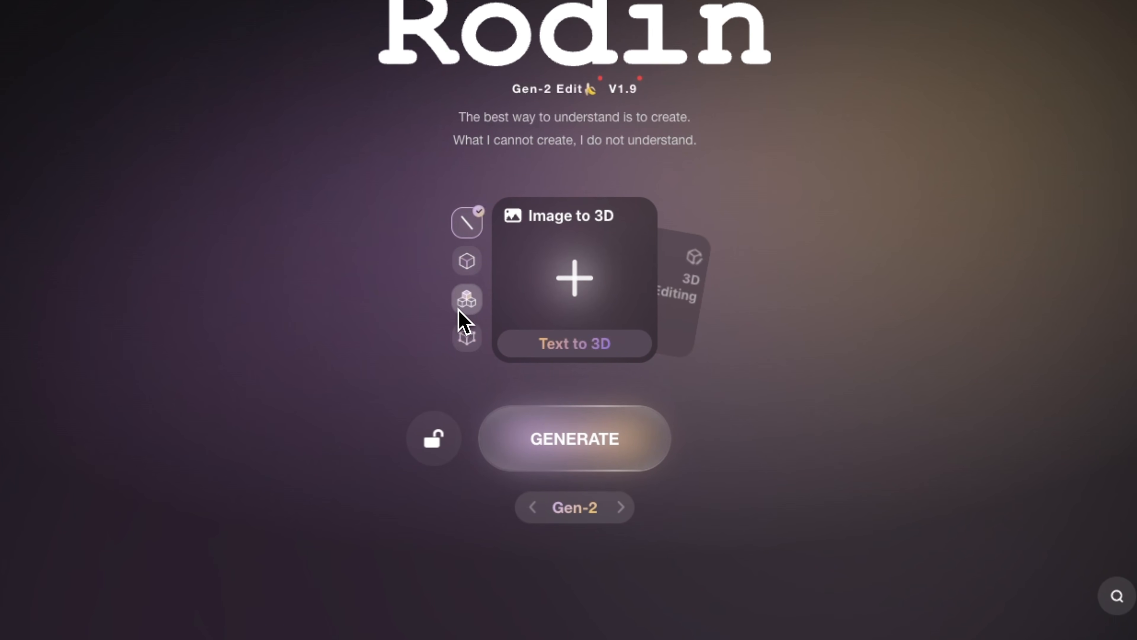
pyautogui.click(474, 269)
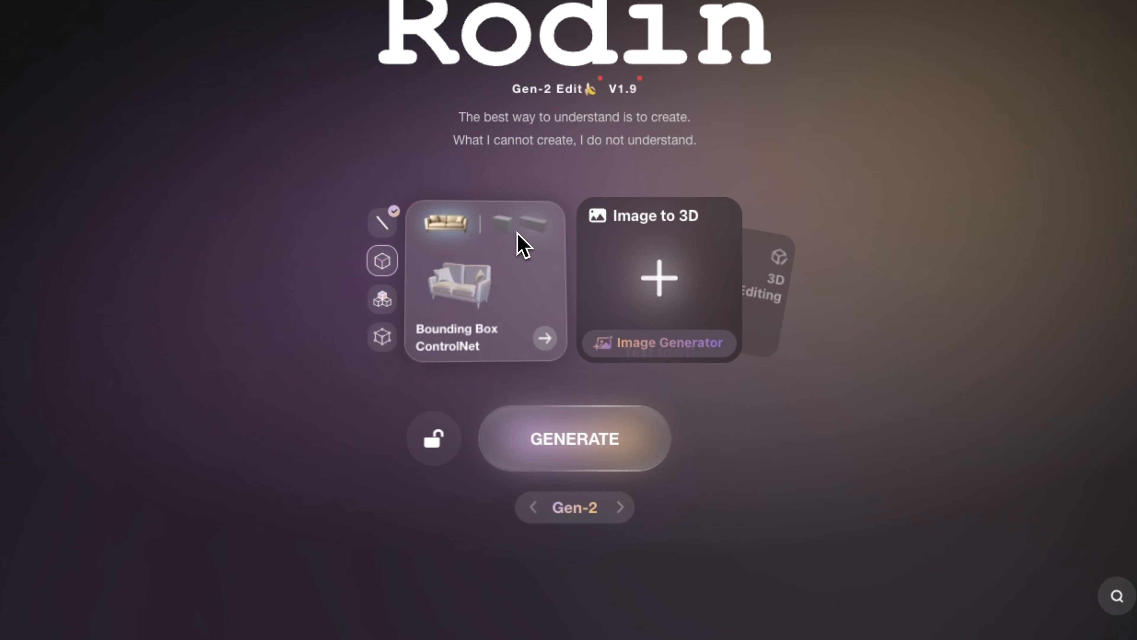
pyautogui.click(382, 299)
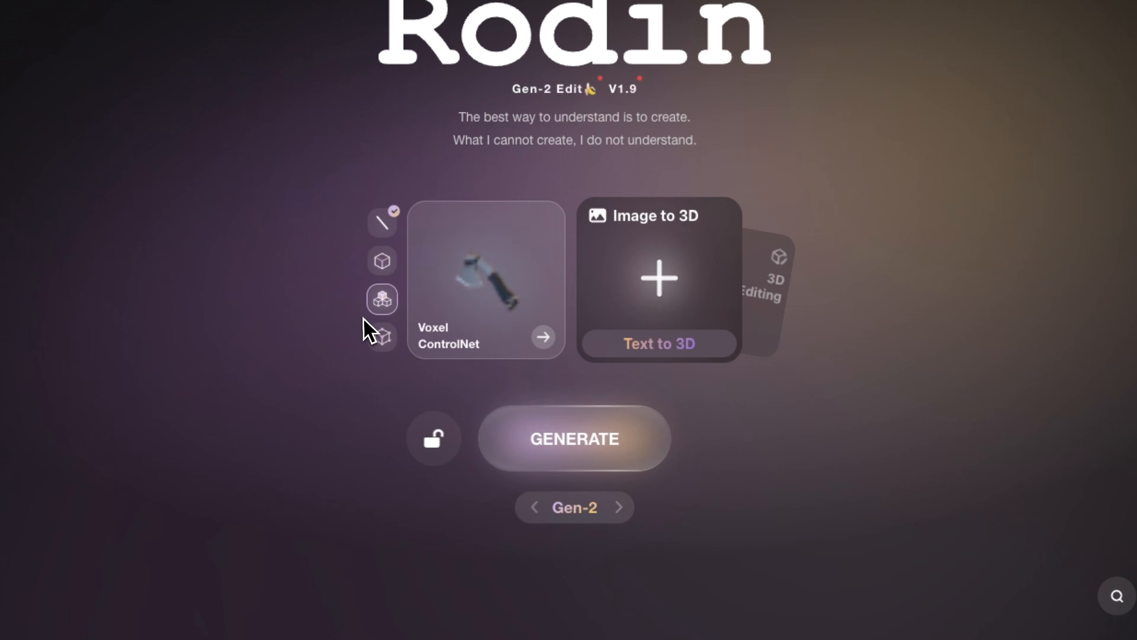
pyautogui.click(383, 311)
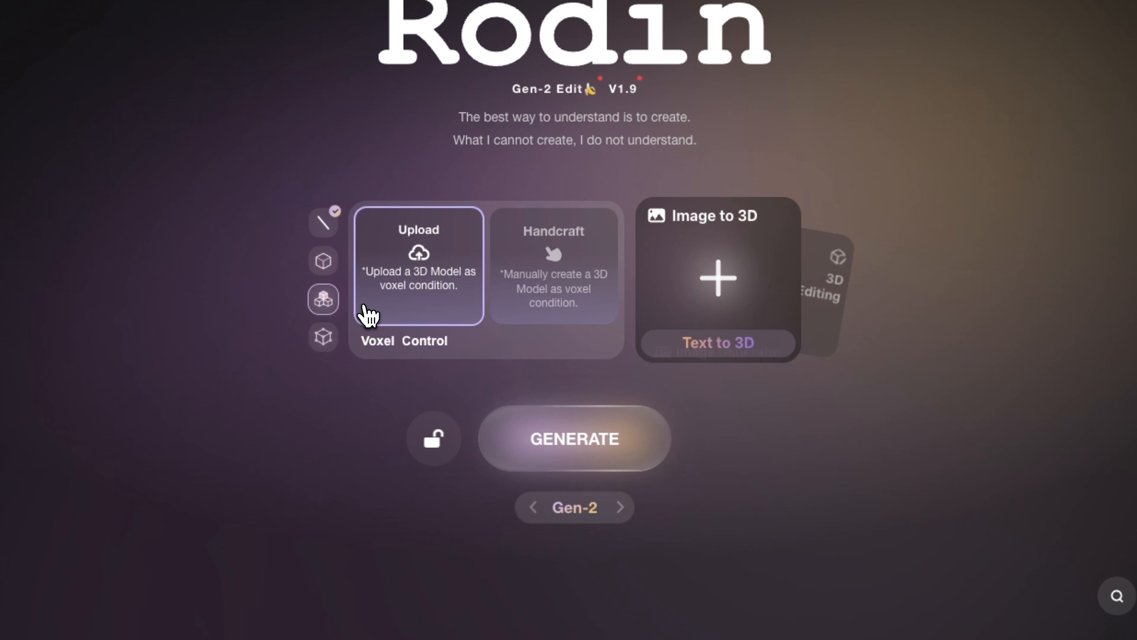
pyautogui.click(325, 336)
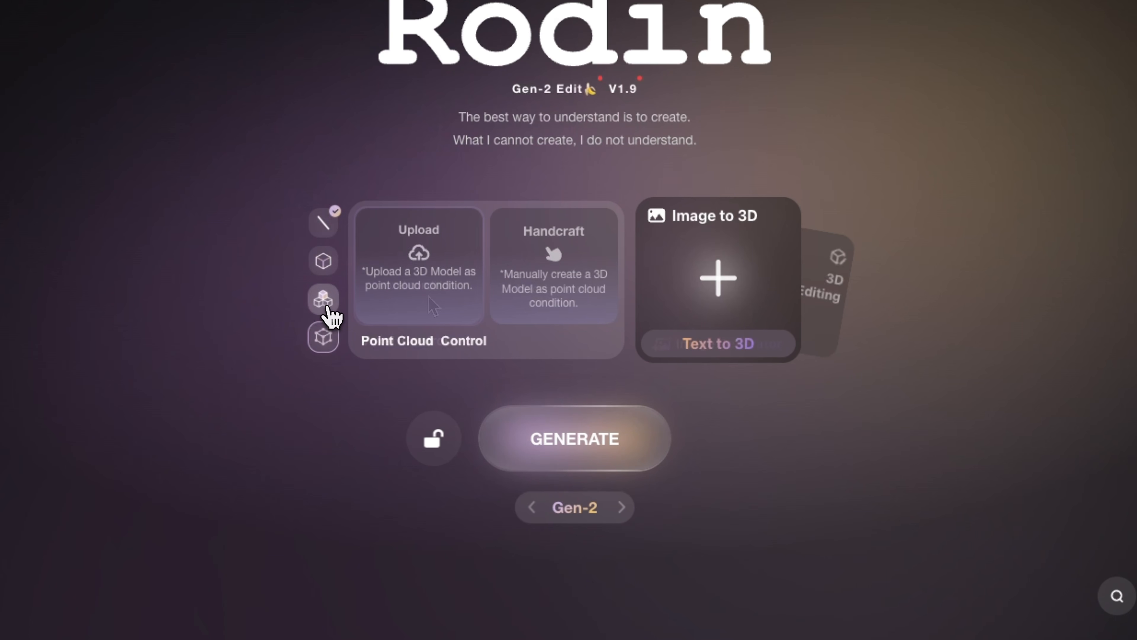
# Upload a 3D model as the Voxel Control condition, check its orientation, and confirm it.
pyautogui.click(329, 311)
pyautogui.moveTo(429, 305); pyautogui.dragTo(447, 284)
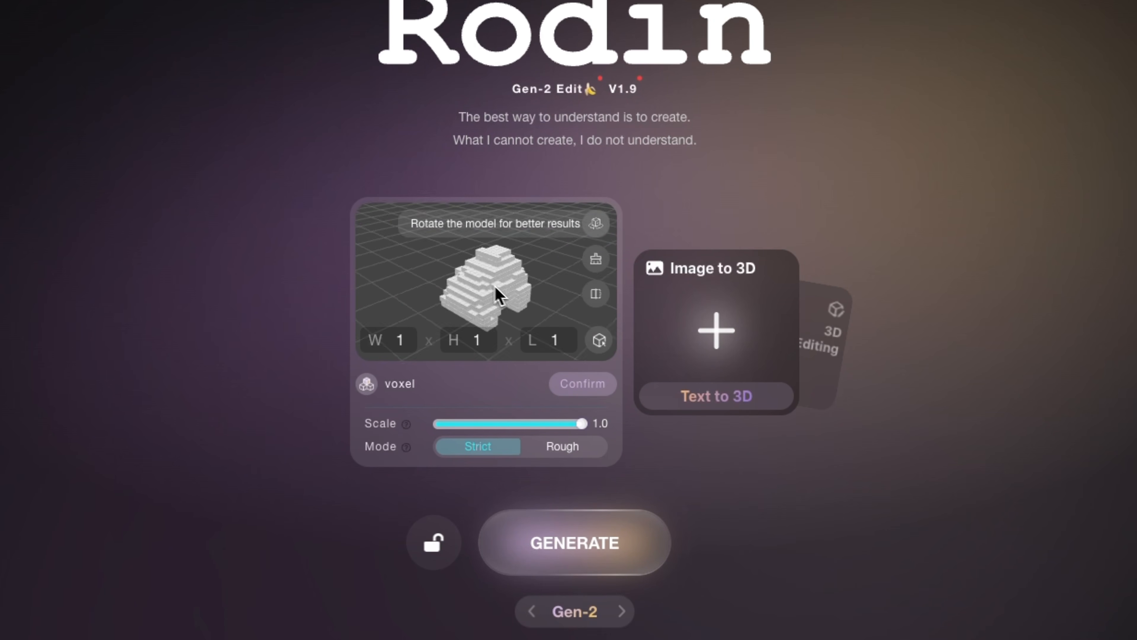
pyautogui.moveTo(493, 284); pyautogui.dragTo(571, 376)
pyautogui.click(579, 386)
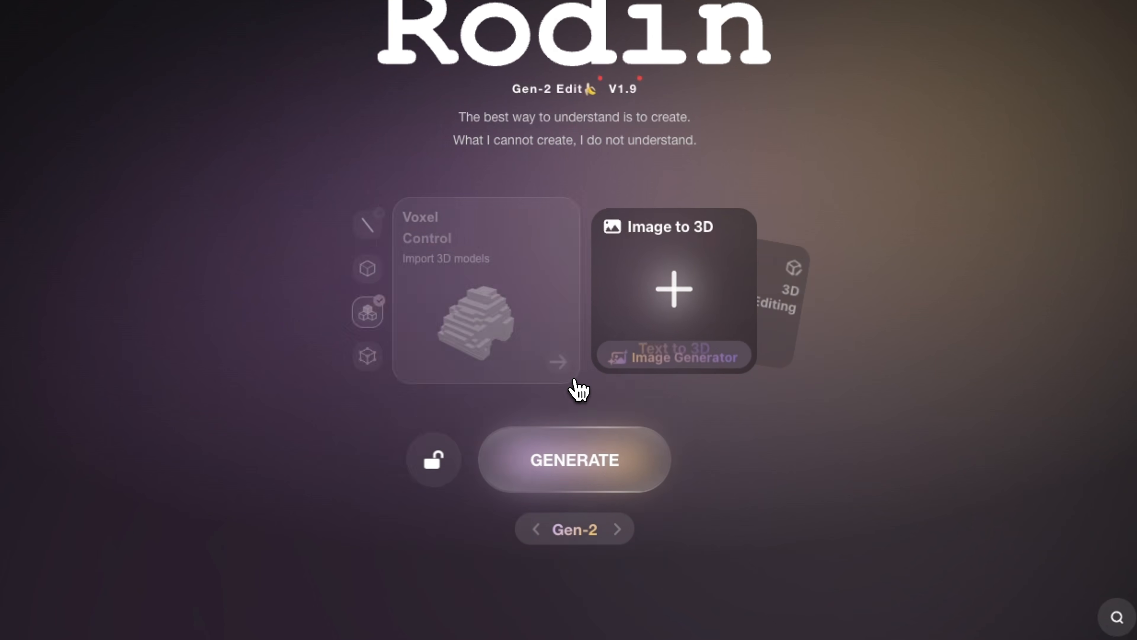
# Submit the Text to 3D prompt "Isometric 3D render of a blue sturdy 4x4 off-road vehicle, clean studio lighting, simple grey background".
pyautogui.click(662, 343)
pyautogui.write('Isometric 3D render of a blue sturdy 4x4 off-road vehicle, clean studio lighting, simple grey background')
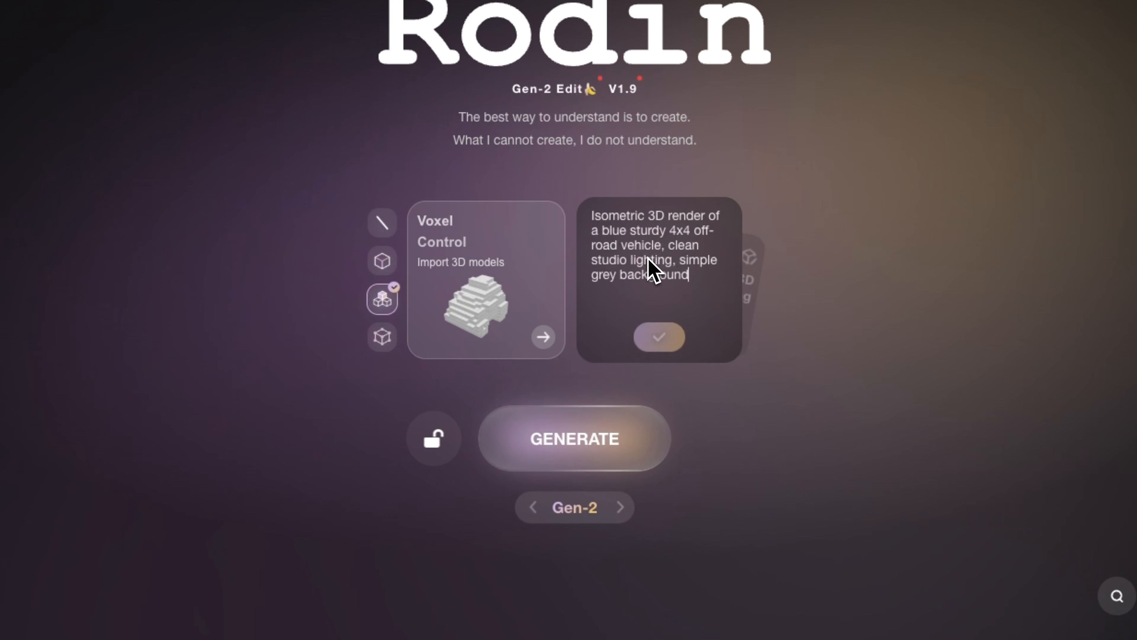
pyautogui.click(663, 339)
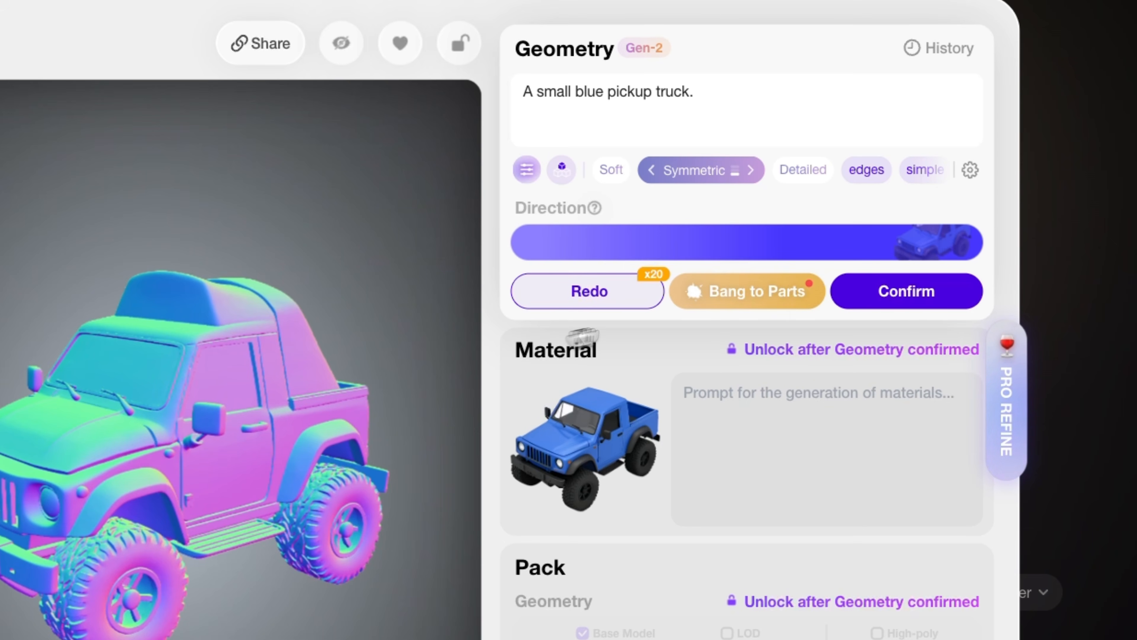
# Start a Modify edit on the blue pickup truck's generated geometry.
pyautogui.moveTo(536, 305)
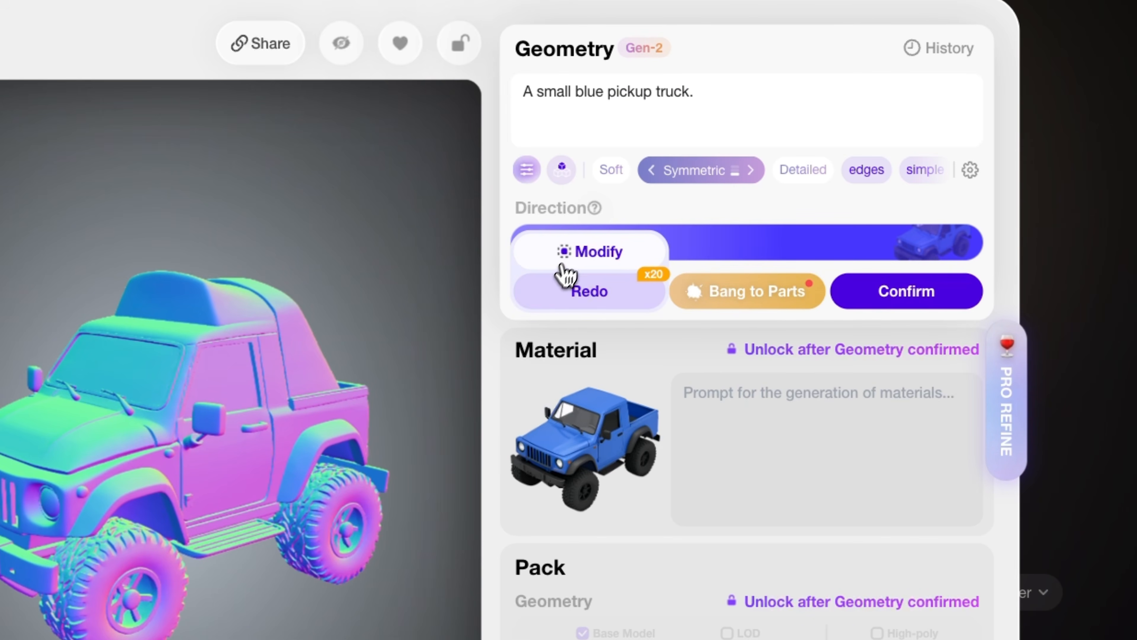
pyautogui.click(567, 254)
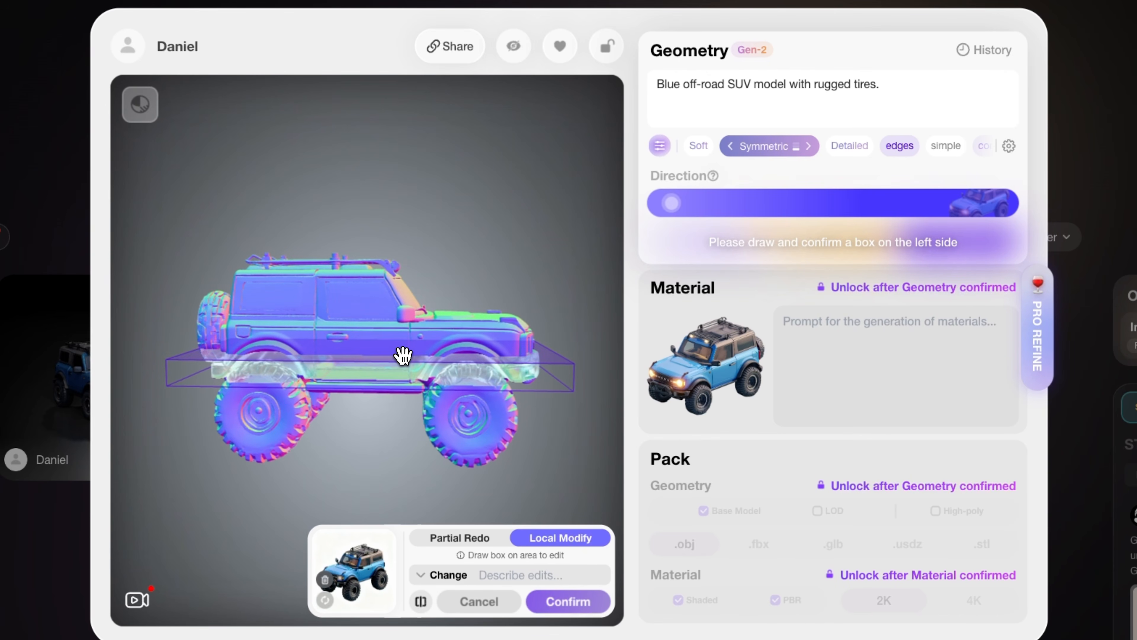
# Adjust the Local Modify box around the blue off-road SUV's upper body.
pyautogui.moveTo(403, 355); pyautogui.dragTo(399, 279)
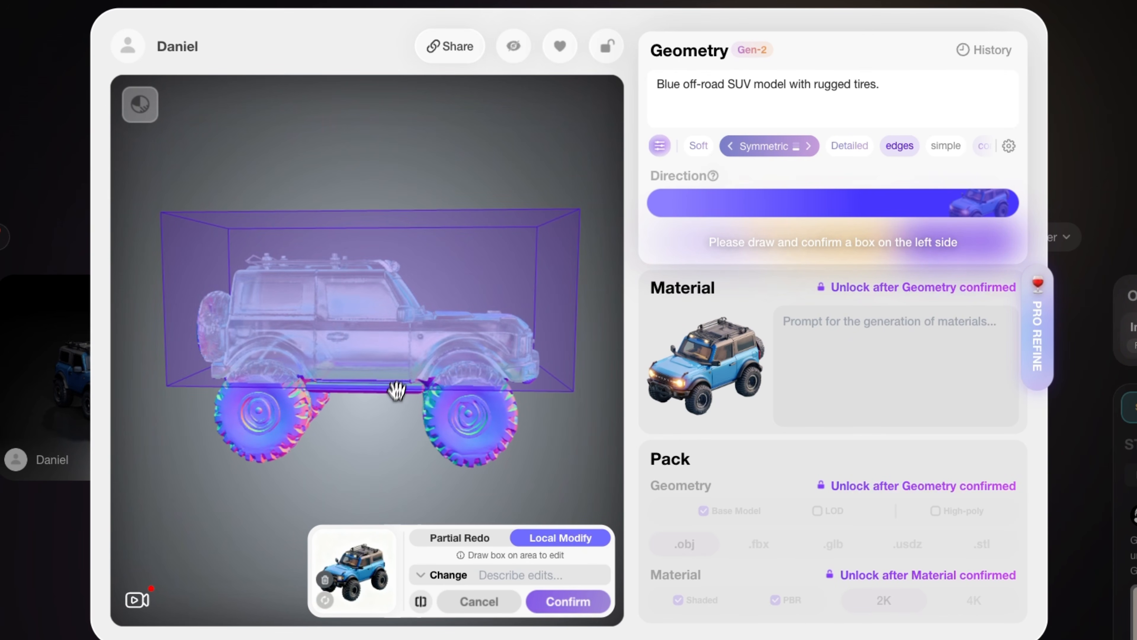
pyautogui.moveTo(388, 435); pyautogui.dragTo(382, 372)
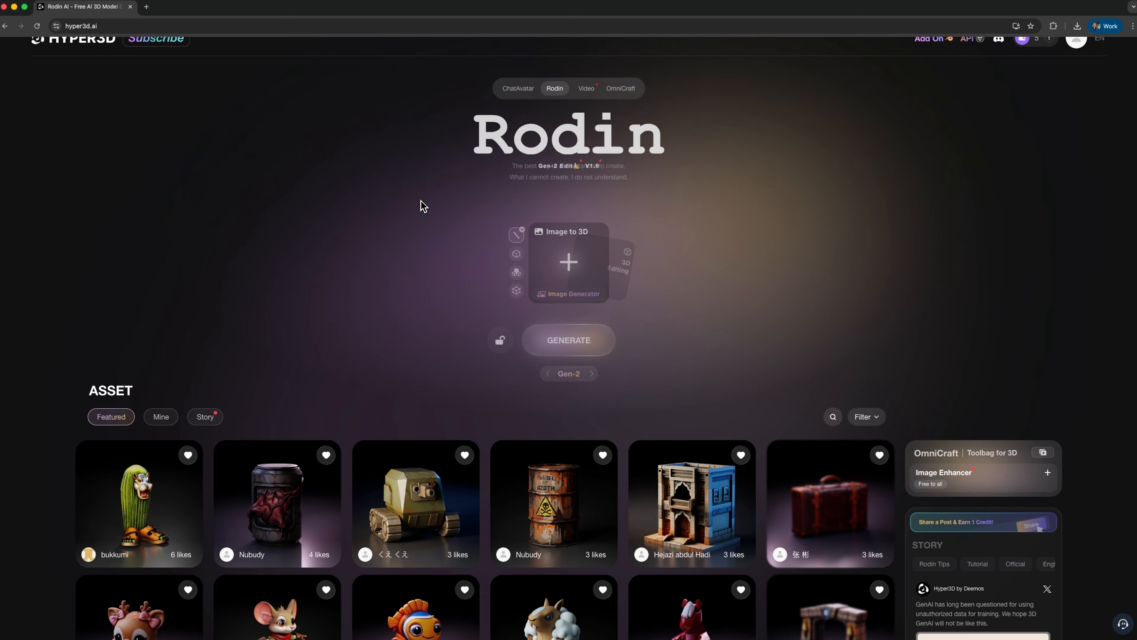
# Generate the blue off-road SUV's HD material with PBR Temperature 7 and Reference Strength 1.
pyautogui.scroll(-3, 421, 205)
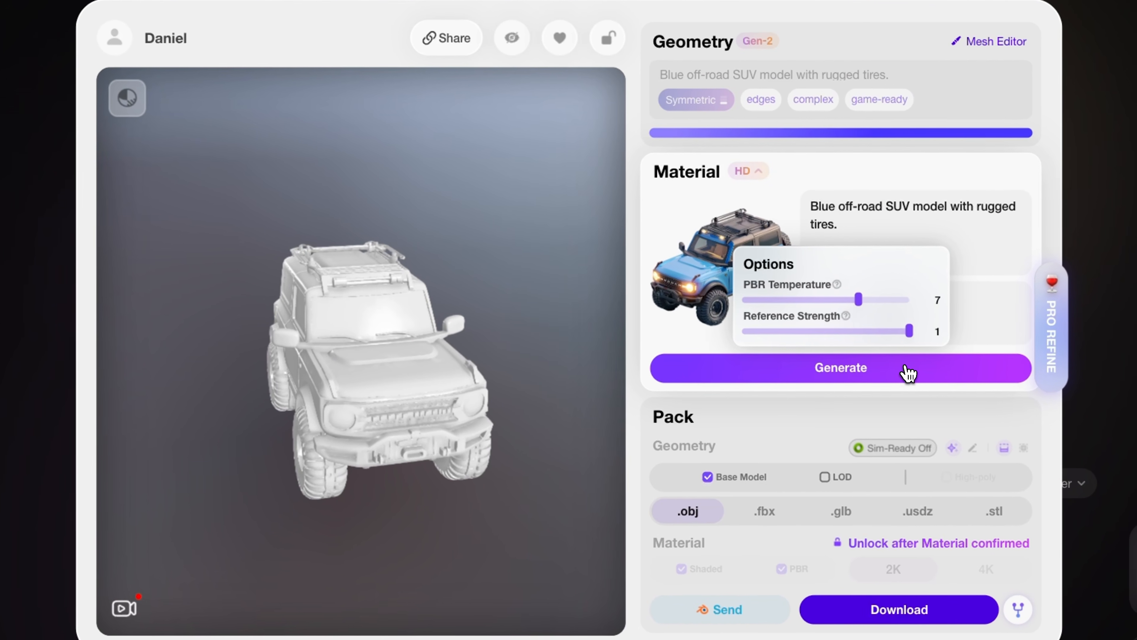
pyautogui.click(905, 371)
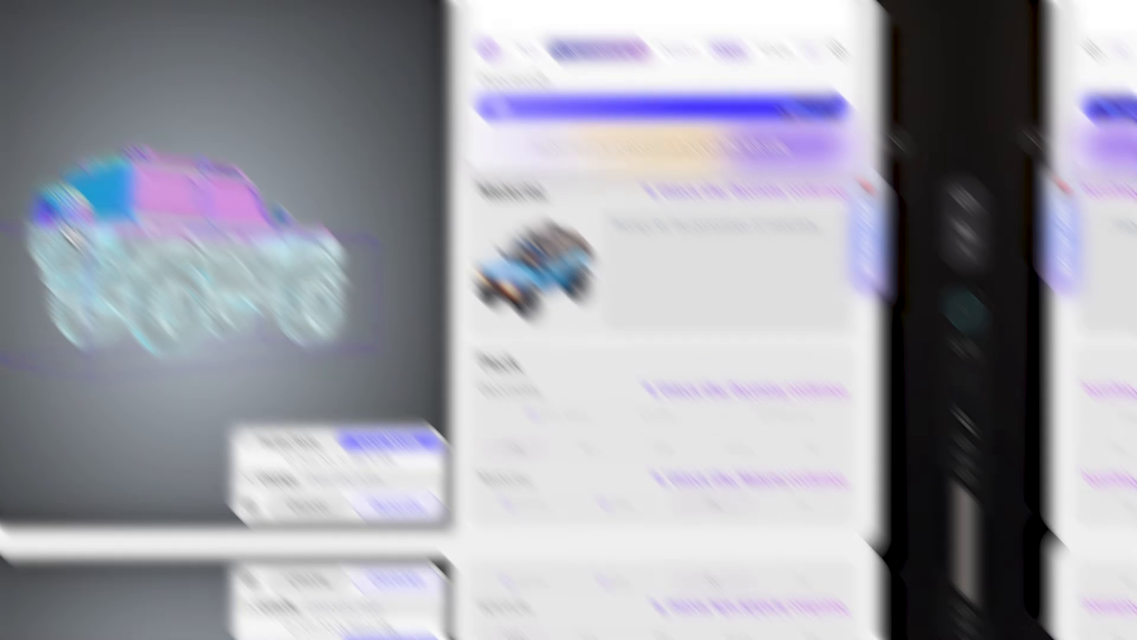